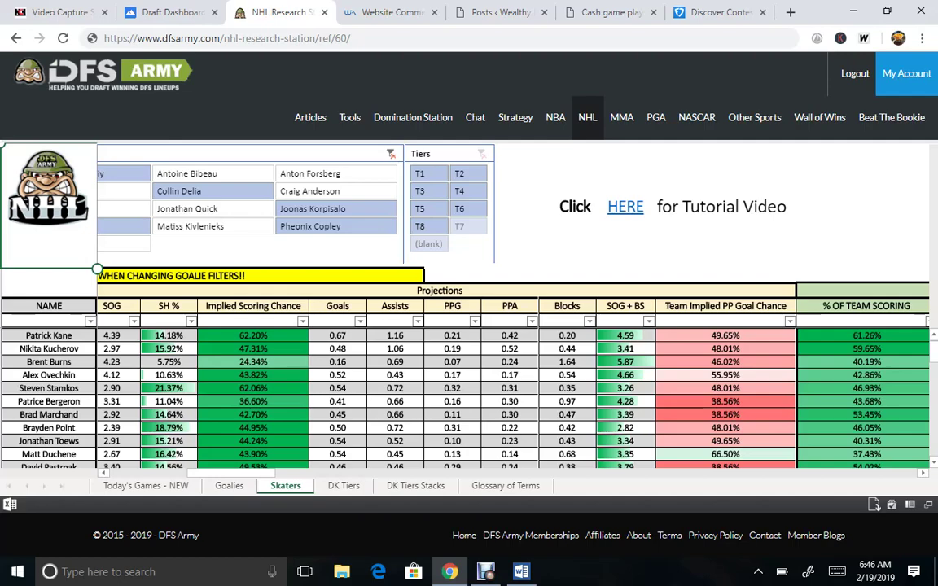
Step: Filter the skaters' DK Value column to show only above-average values
scroll(513, 366, left, 3)
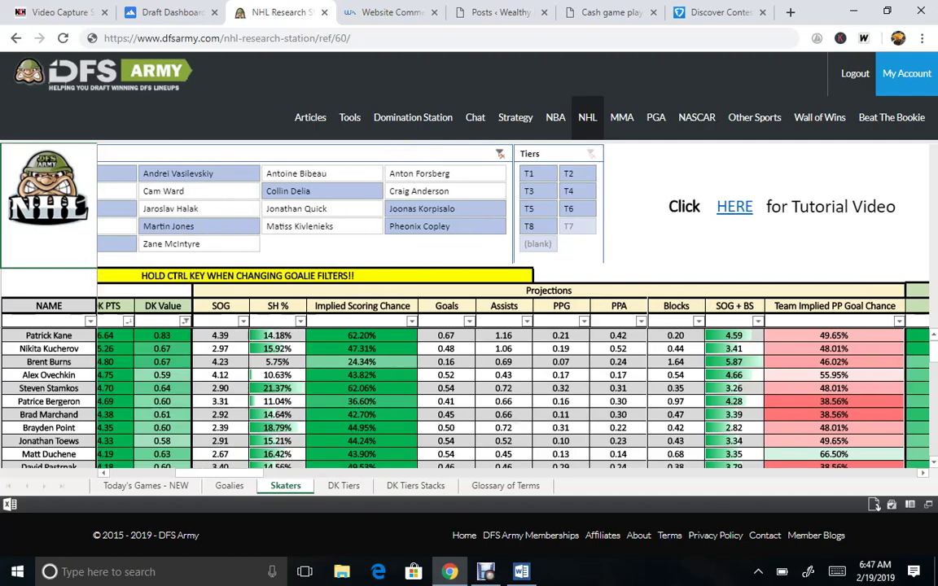
scroll(512, 366, right, 1)
scroll(468, 309, left, 10)
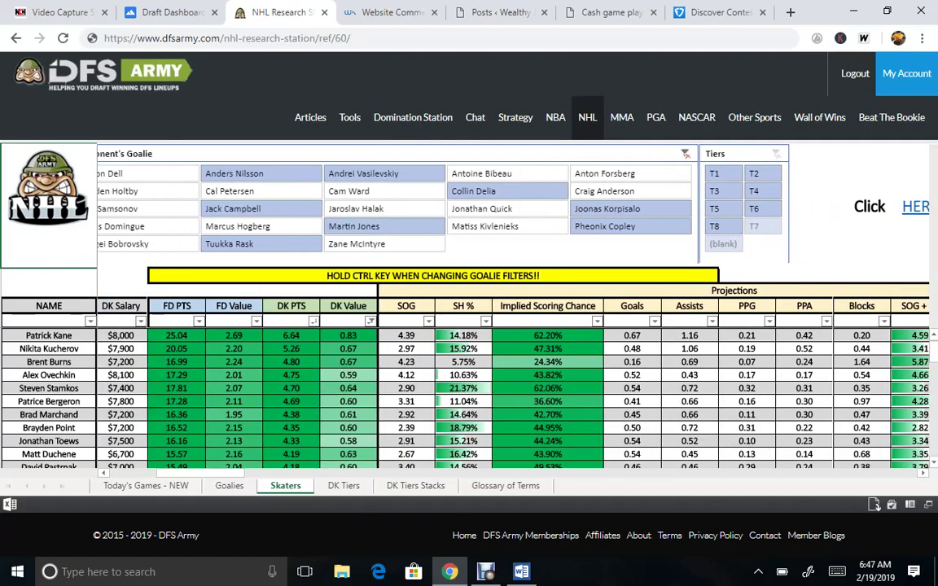
scroll(468, 309, right, 4)
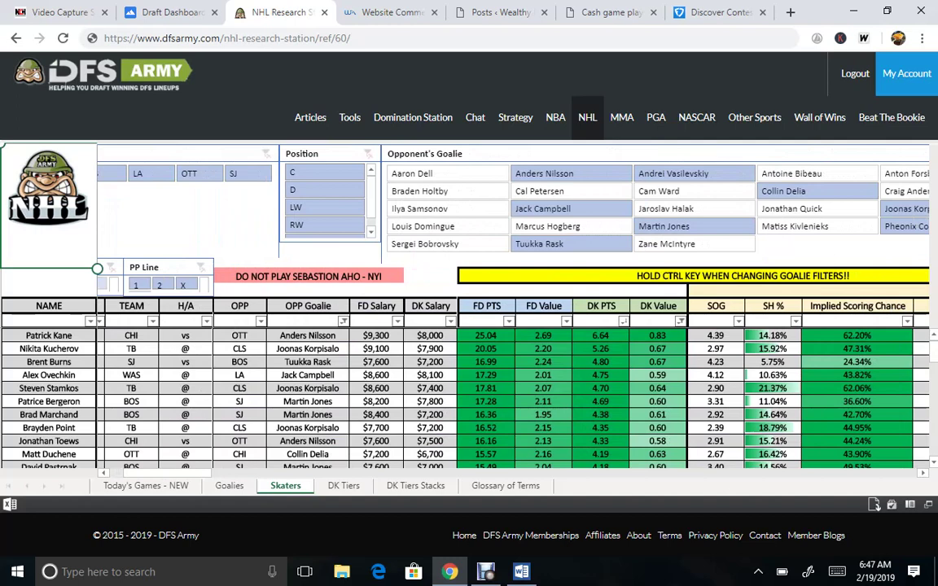
click(680, 322)
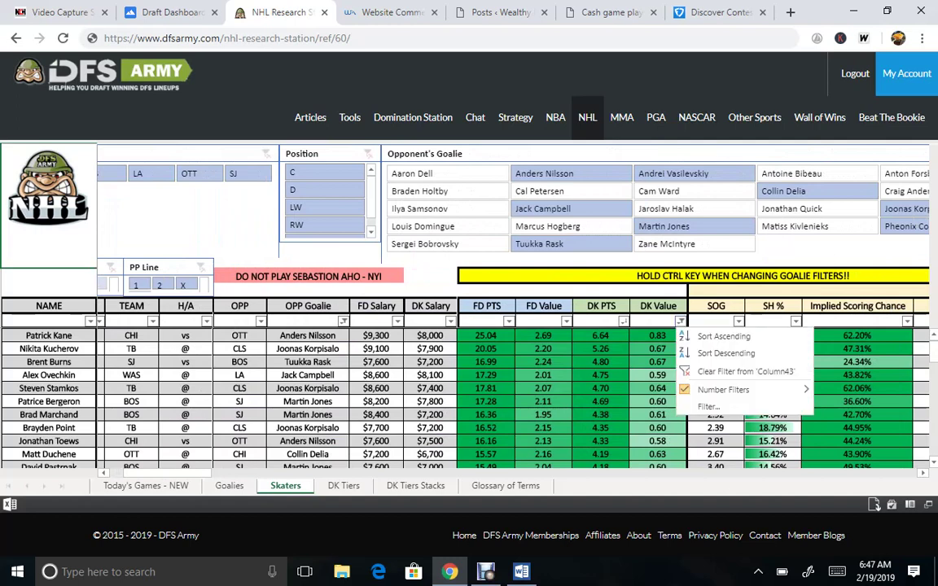
mouse_move(723, 389)
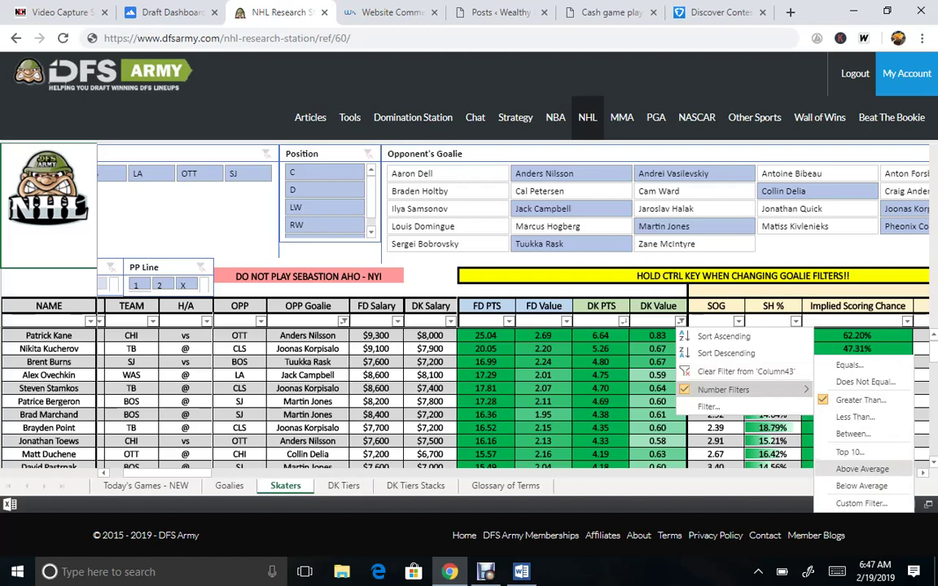
click(862, 469)
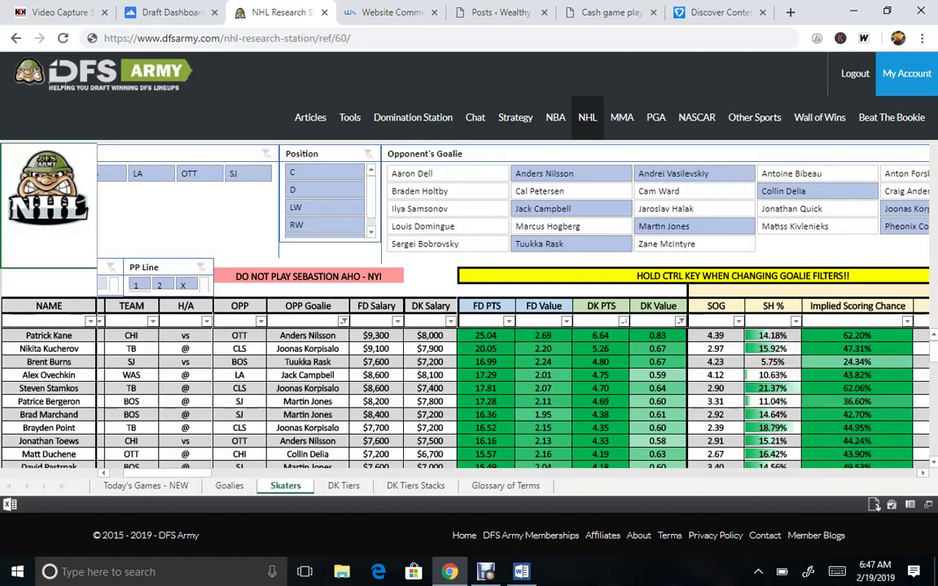
Step: Filter the projected SOG + BS column to values greater than 2.99
scroll(512, 363, right, 5)
scroll(468, 383, right, 1)
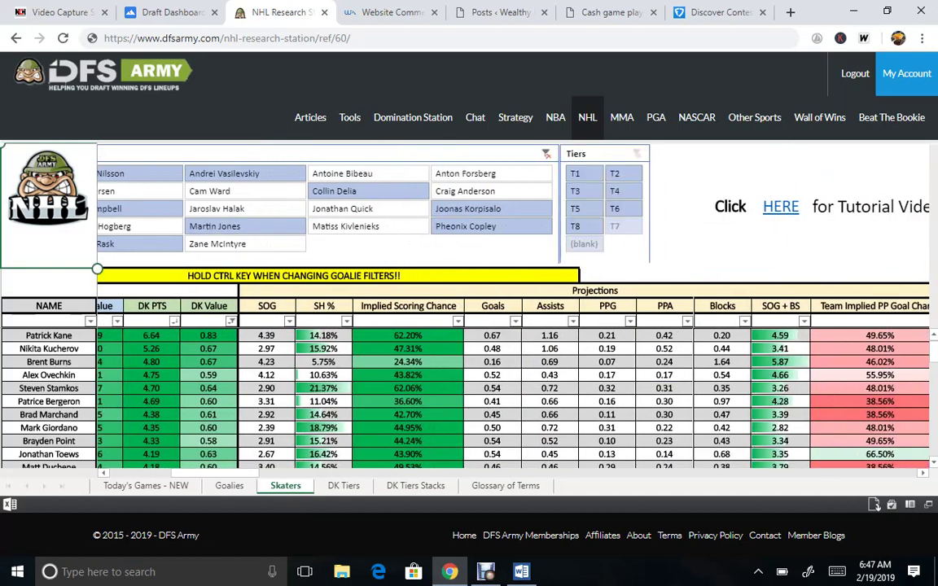
scroll(469, 382, right, 4)
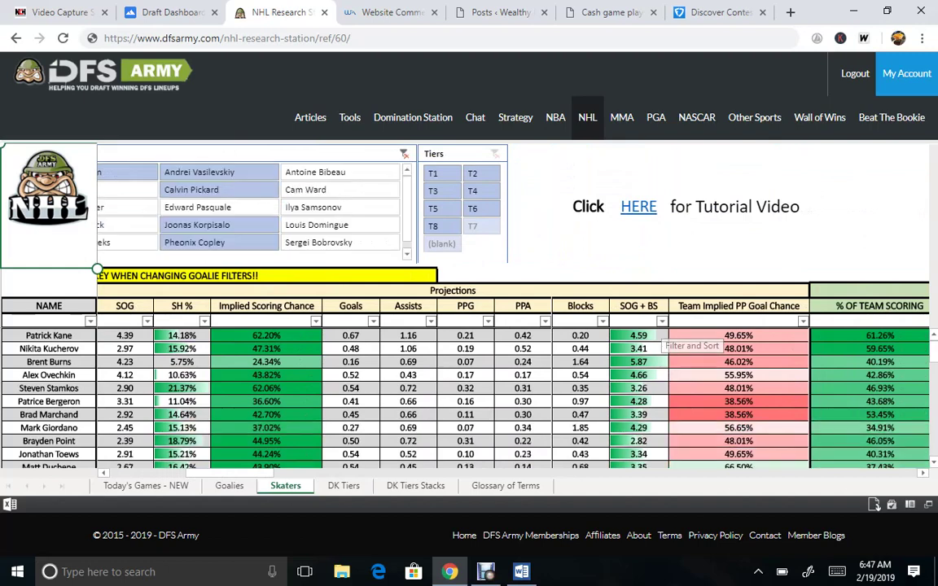
click(660, 321)
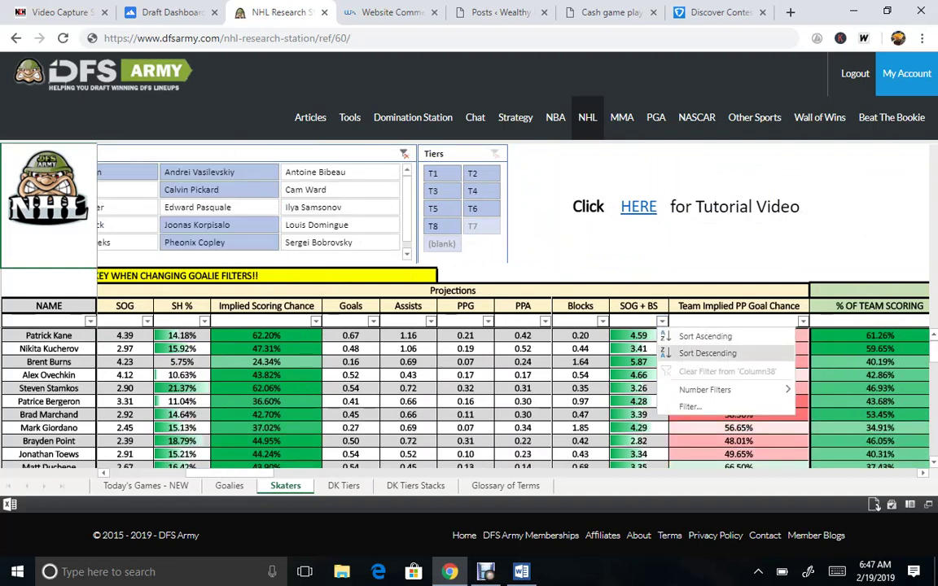
mouse_move(705, 389)
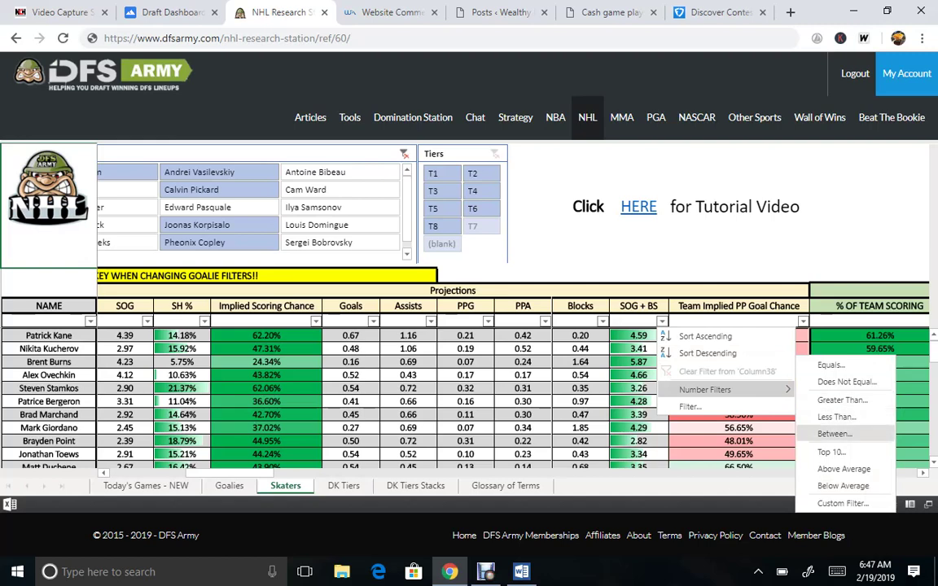
click(842, 399)
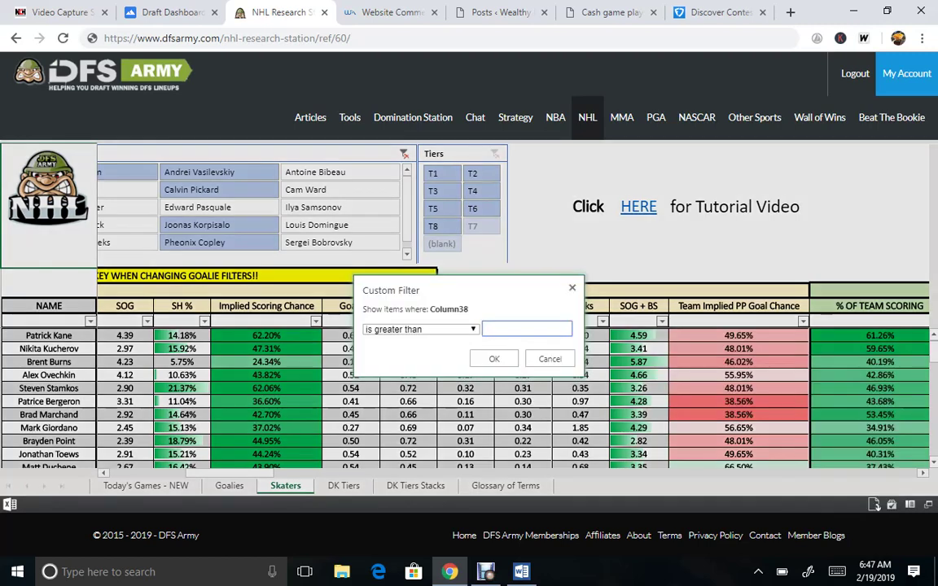
text(2.99)
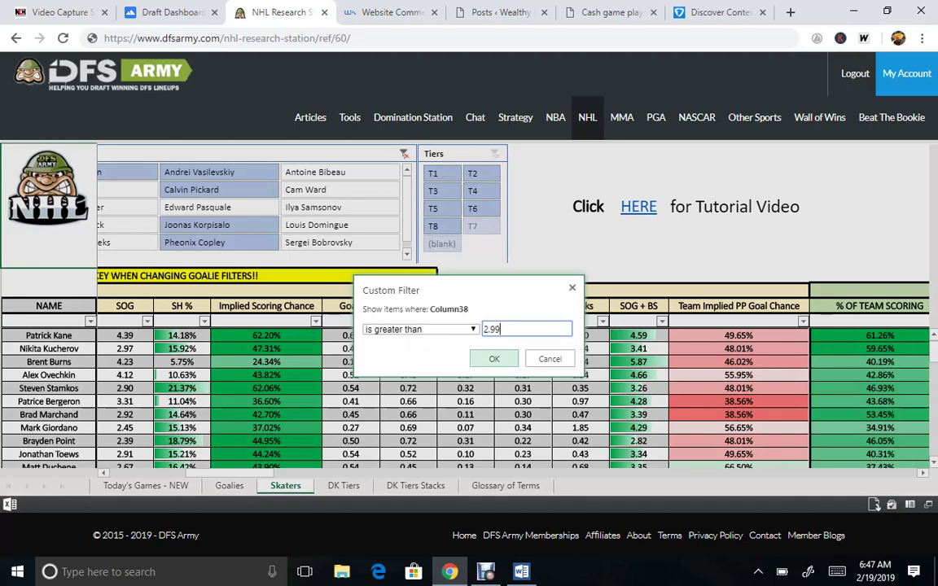
key(Return)
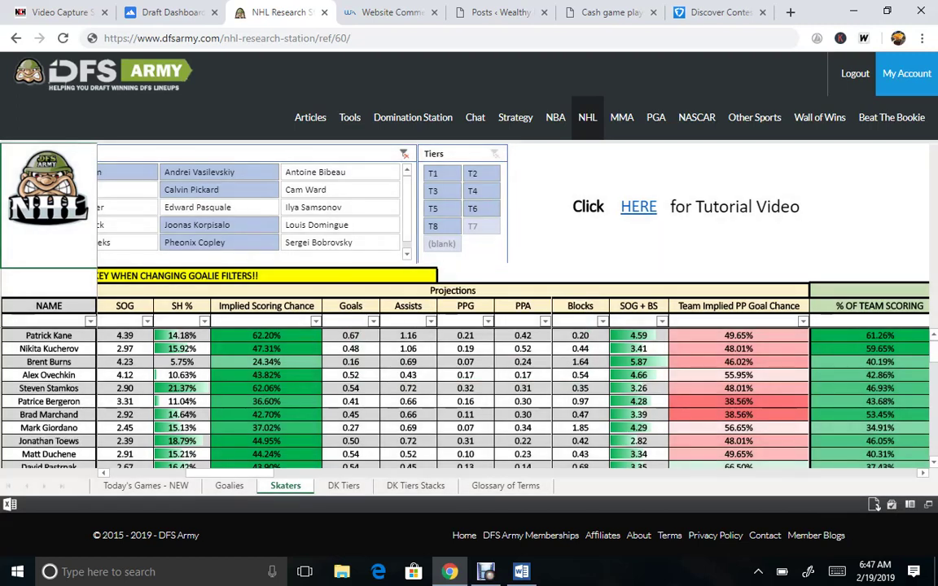
Step: Apply a greater-than 4.9 number filter to the DK AVG column under Last 10 Games
scroll(488, 374, right, 5)
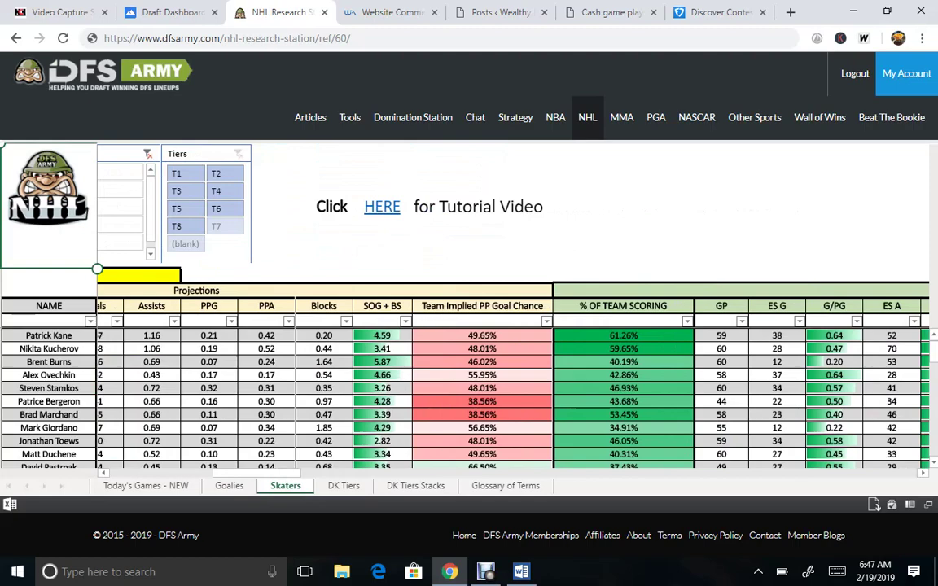
scroll(488, 375, right, 10)
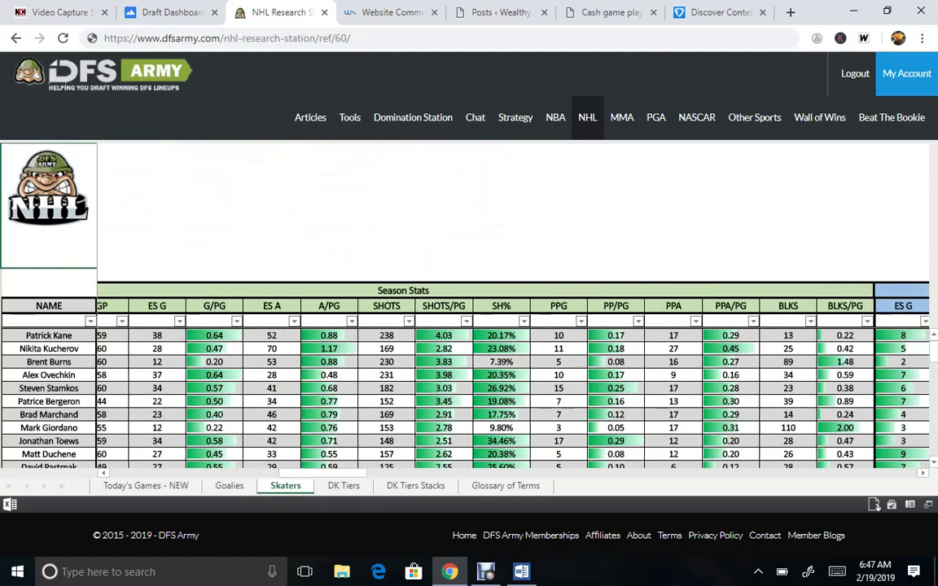
scroll(489, 374, right, 10)
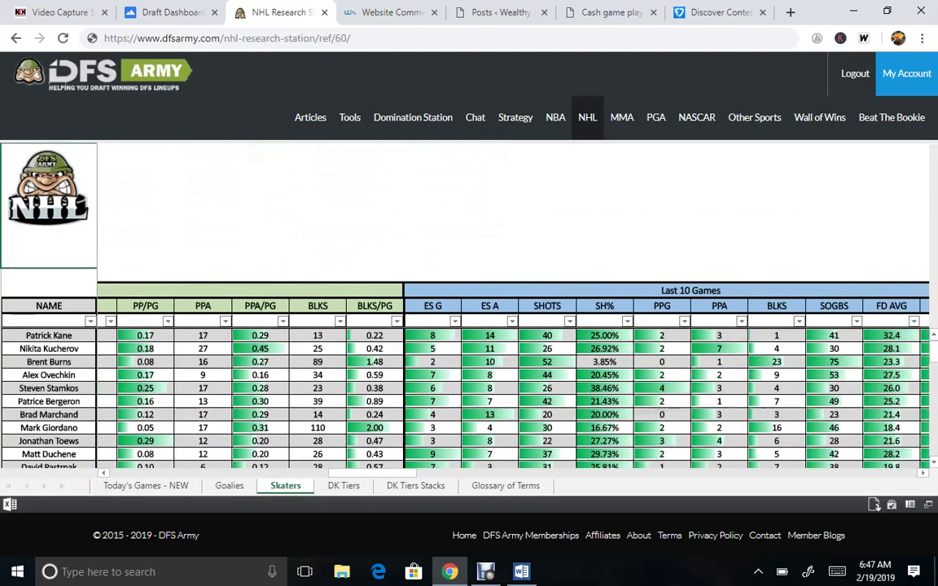
scroll(489, 374, right, 3)
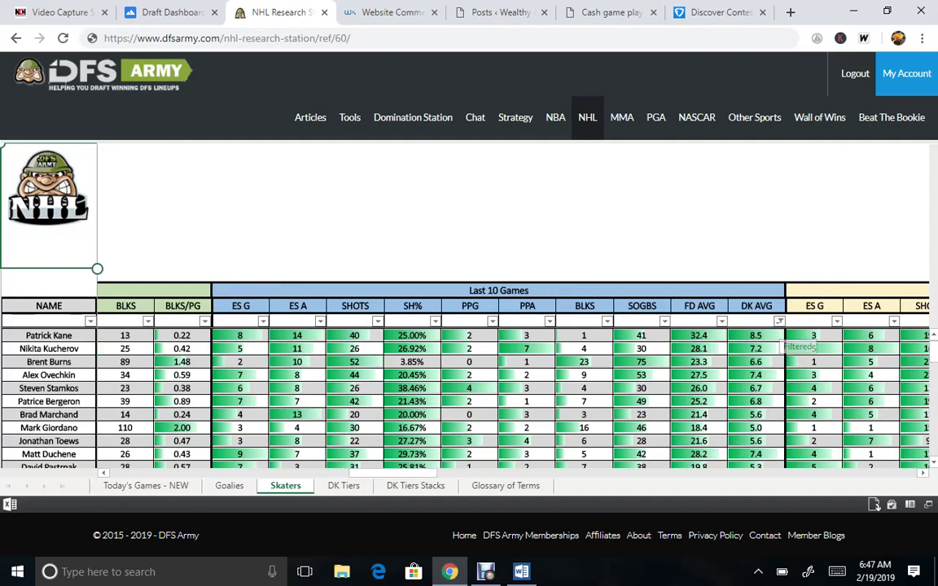
click(779, 321)
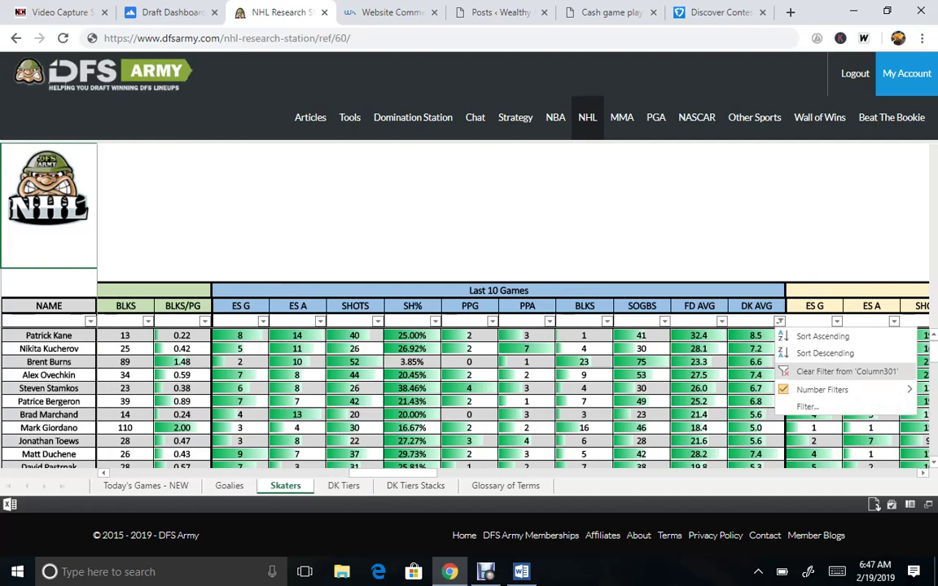
mouse_move(821, 389)
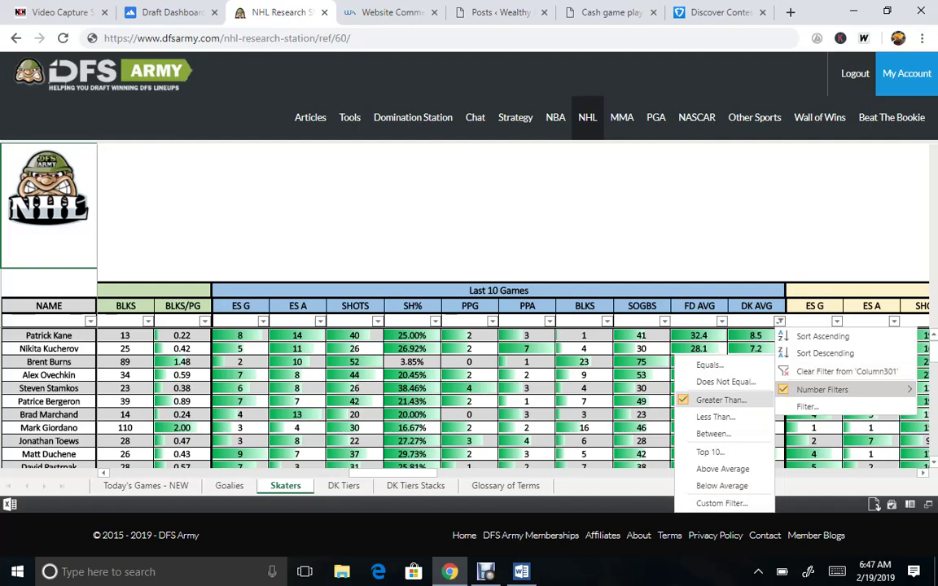
click(720, 400)
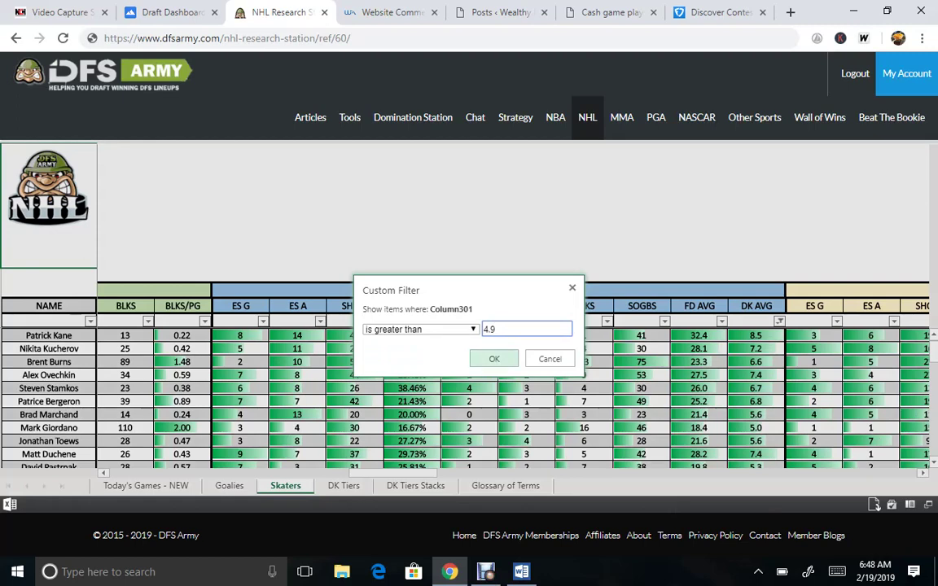
key(Return)
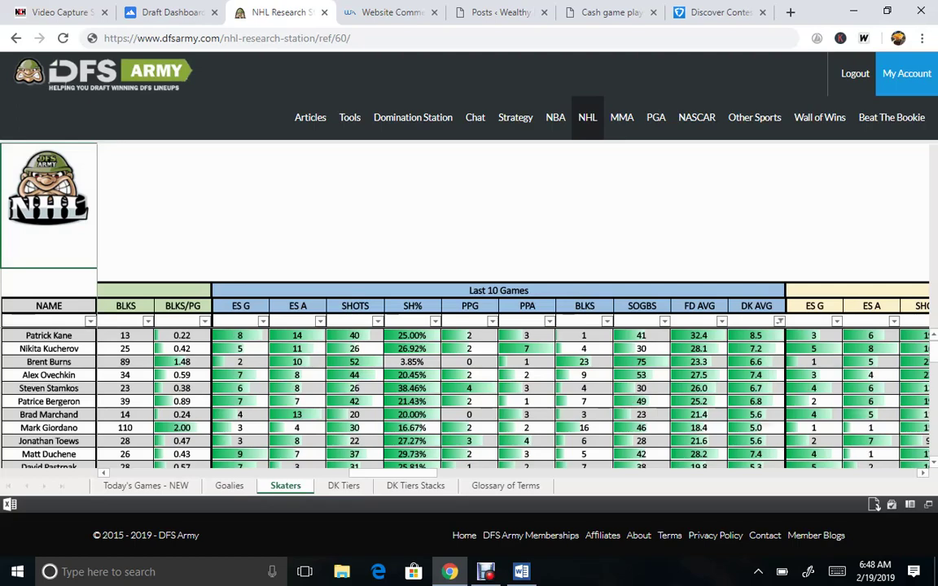
Step: Review the filtered skaters' Last 5 Games stats and their FanDuel and DraftKings consistency ratings down to the end of the list
scroll(513, 383, right, 5)
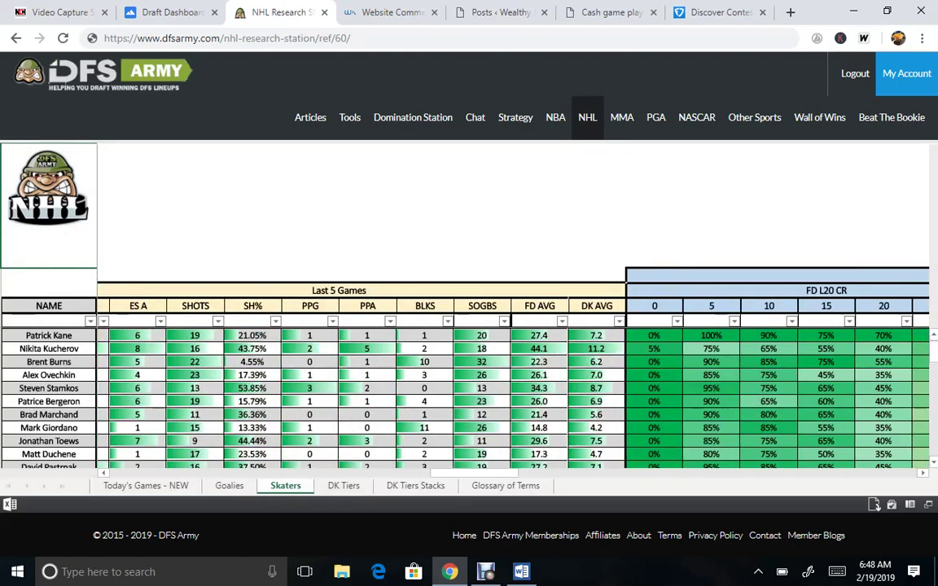
scroll(513, 382, right, 5)
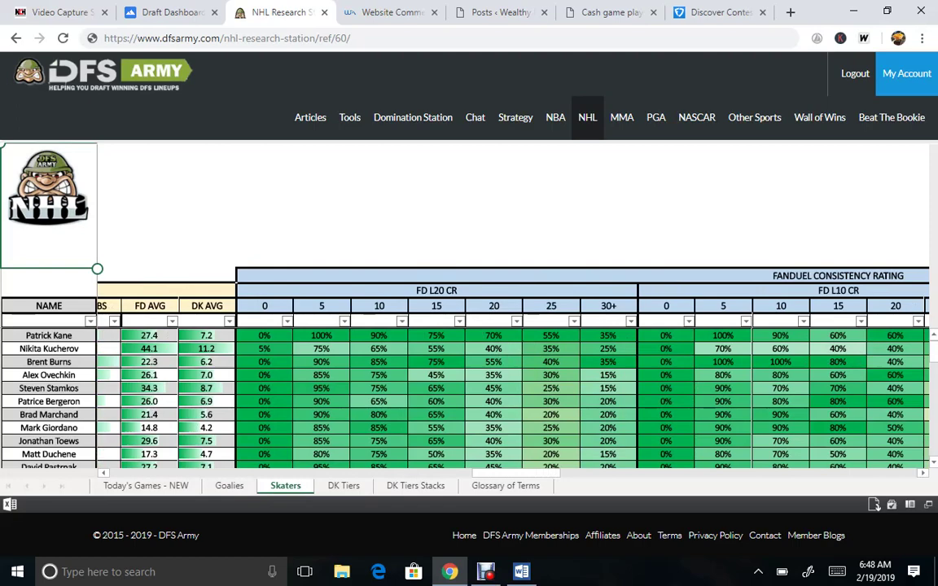
scroll(512, 383, right, 6)
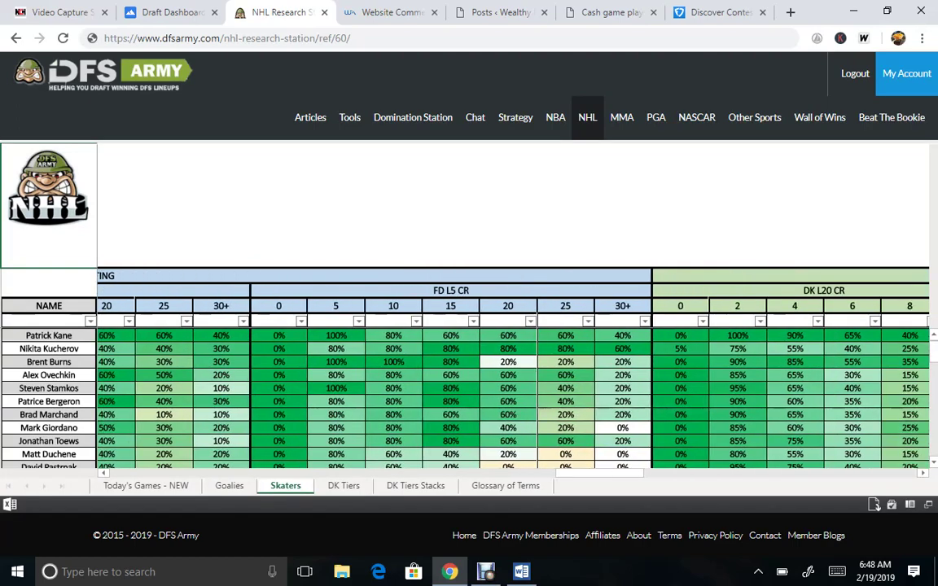
scroll(512, 382, right, 3)
scroll(513, 382, right, 2)
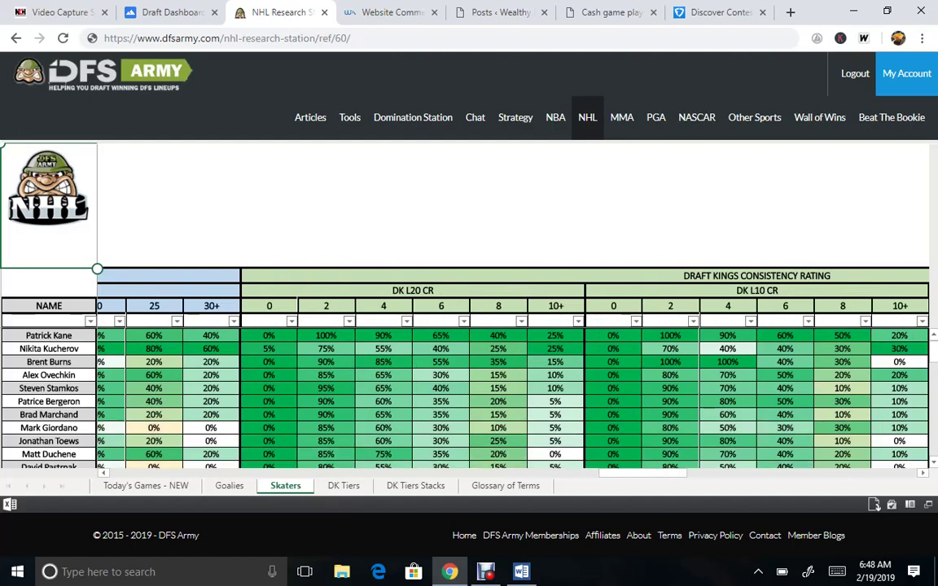
scroll(513, 382, right, 5)
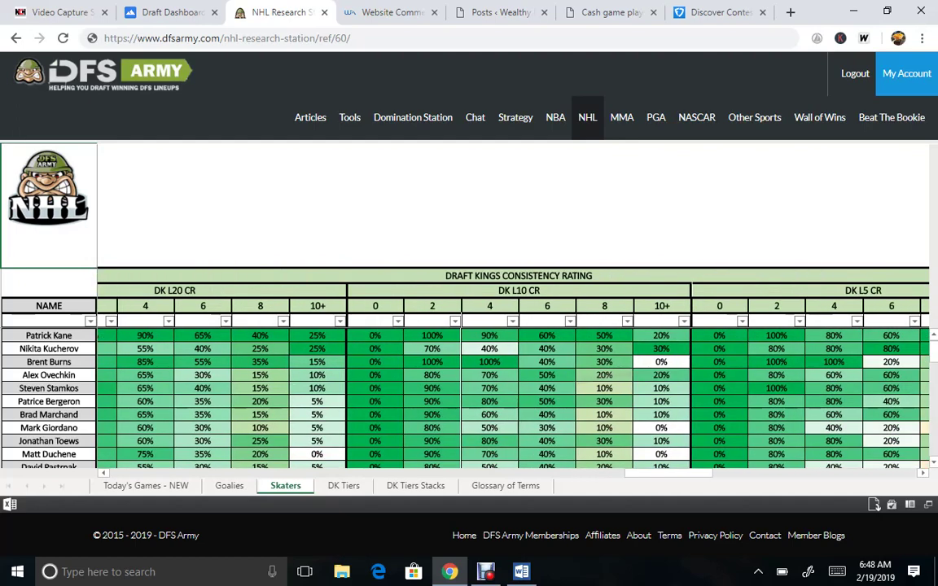
scroll(513, 382, right, 2)
scroll(513, 382, left, 3)
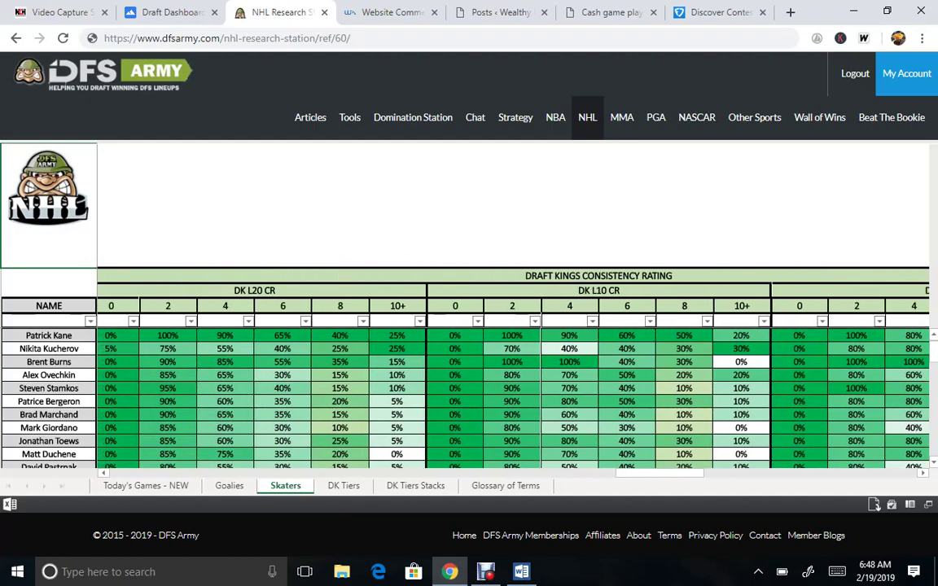
scroll(513, 391, left, 2)
scroll(513, 391, down, 2)
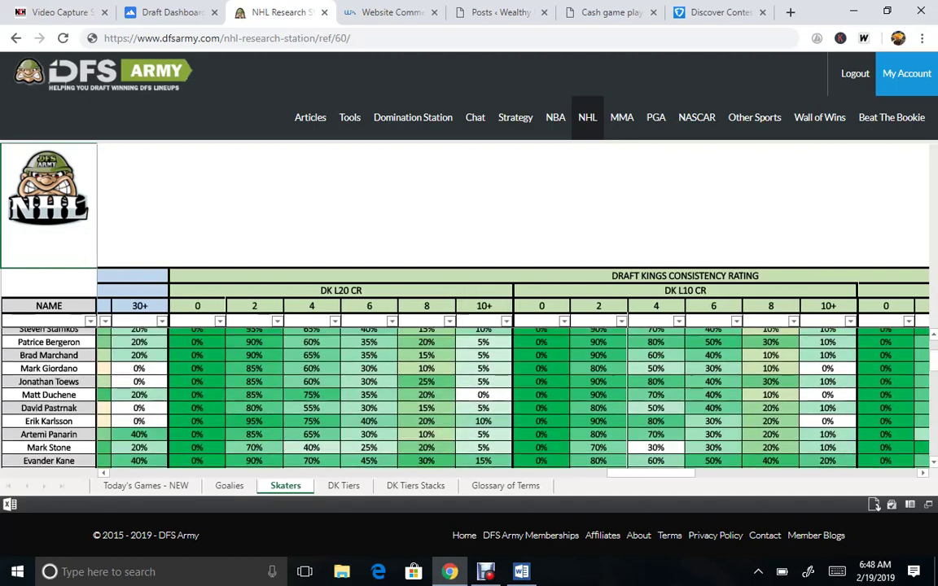
scroll(513, 391, down, 3)
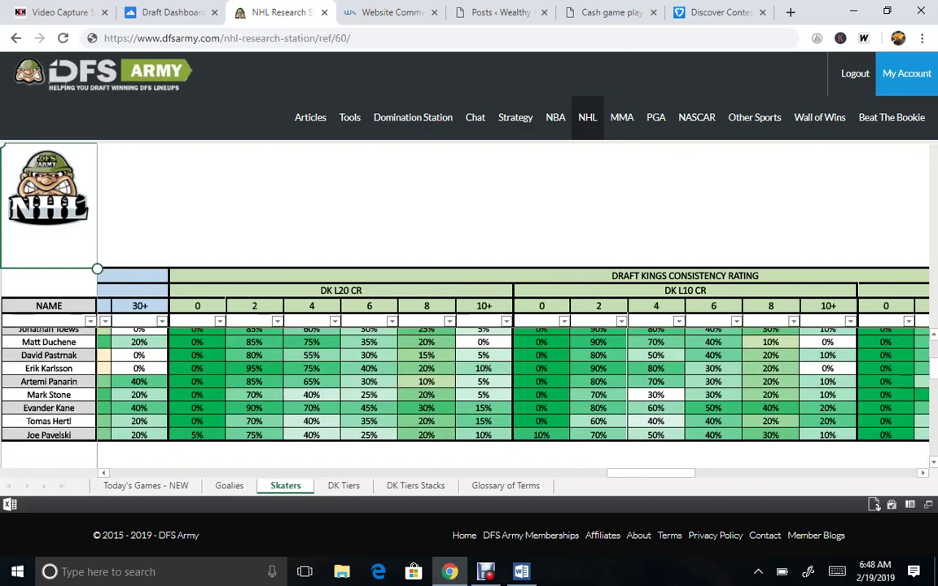
scroll(464, 383, up, 5)
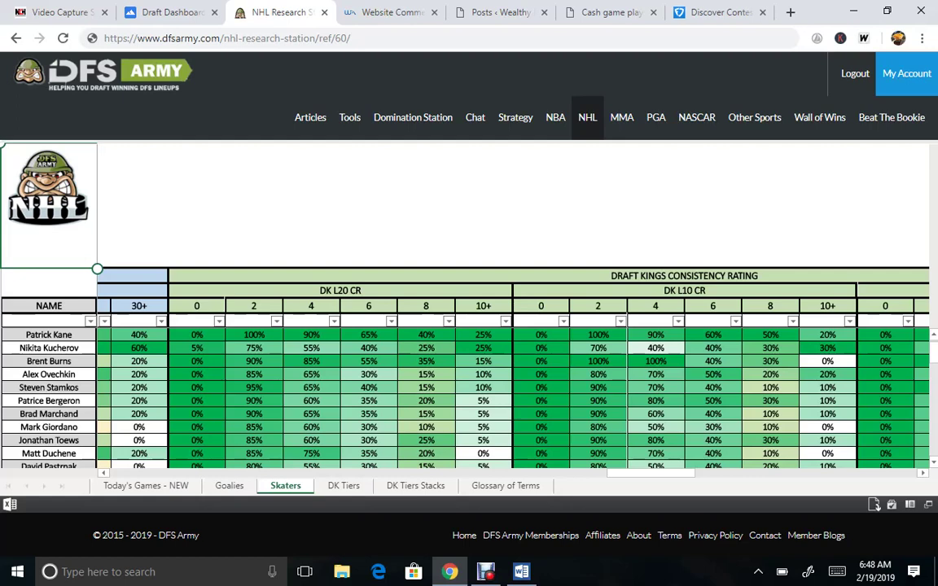
Step: Filter the 4-point column under DK L20 CR to values greater than 49% and review the remaining skaters
click(334, 322)
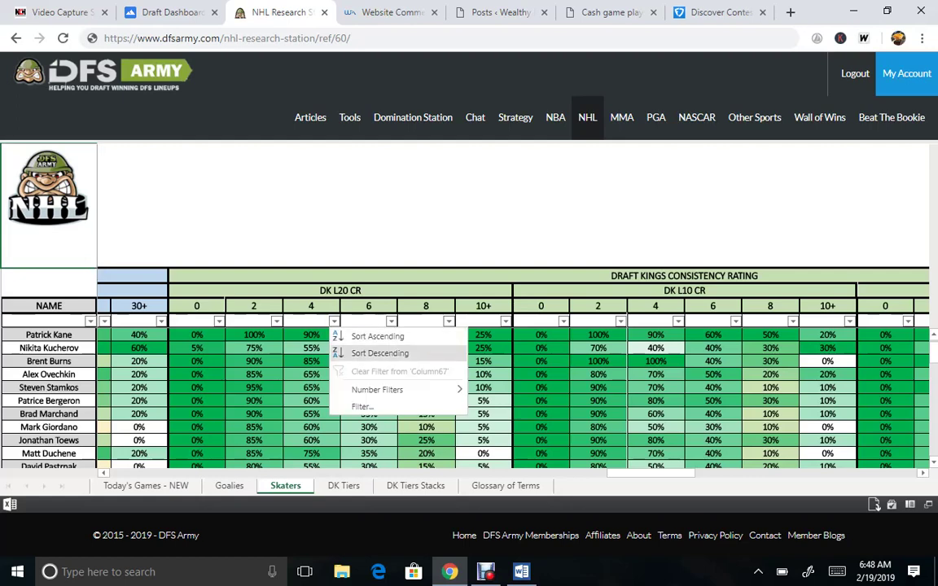
mouse_move(383, 389)
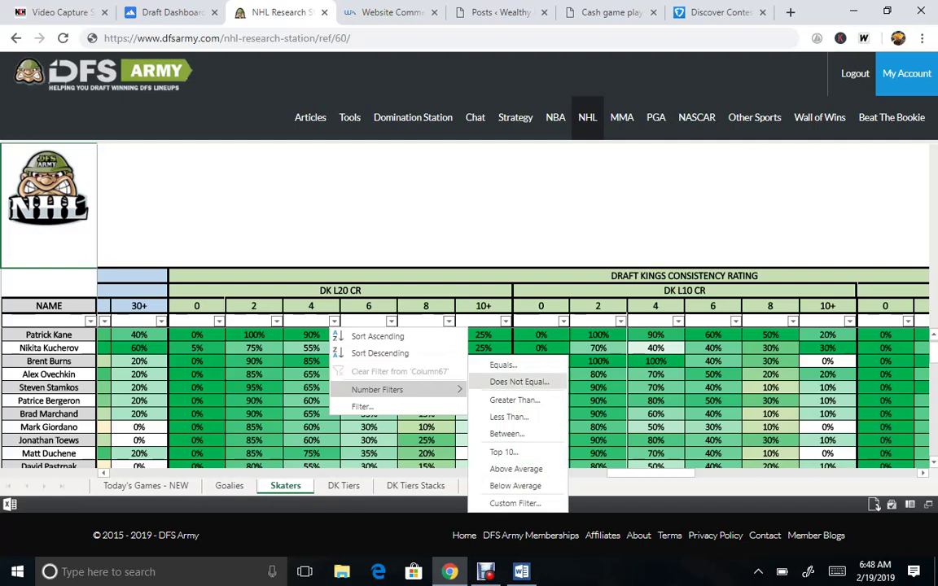
click(514, 400)
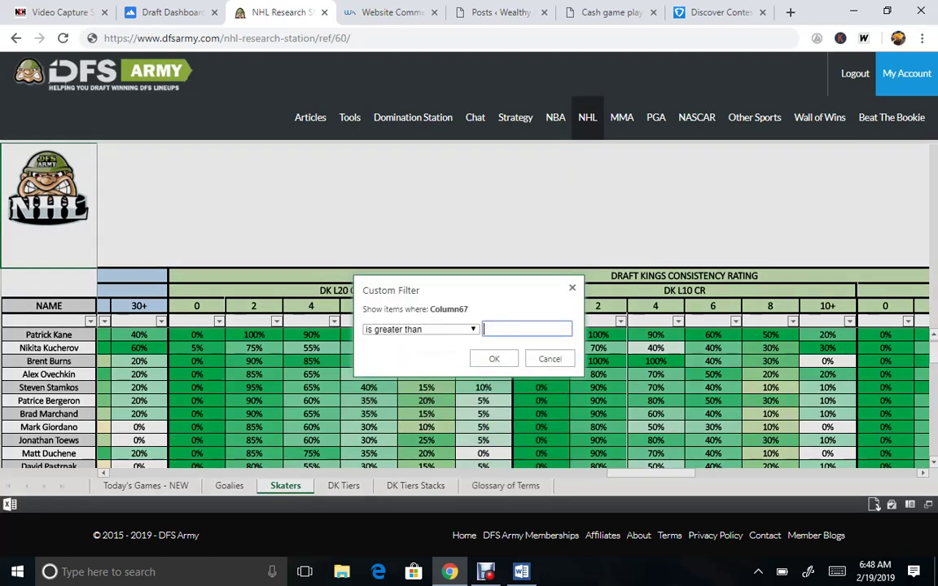
text(49%)
key(Return)
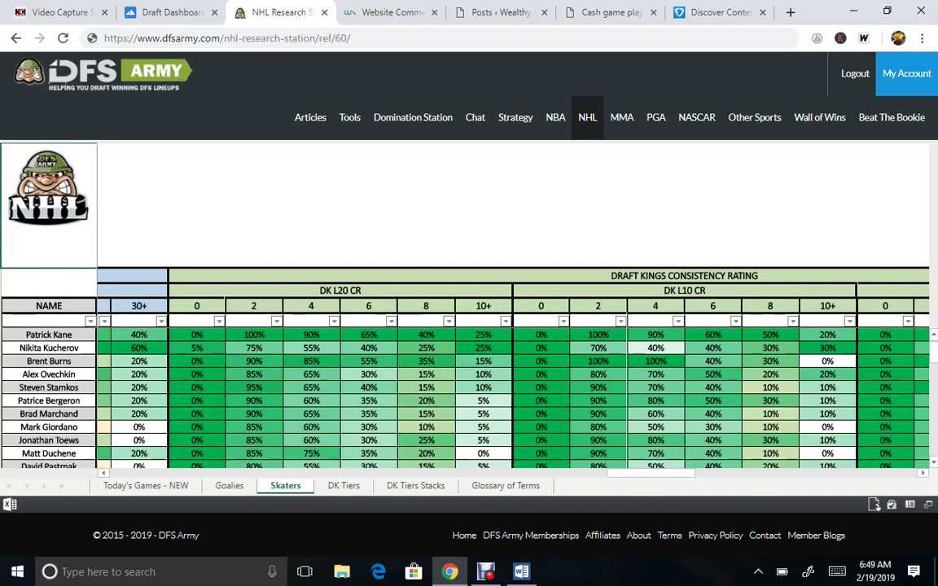
scroll(463, 383, down, 5)
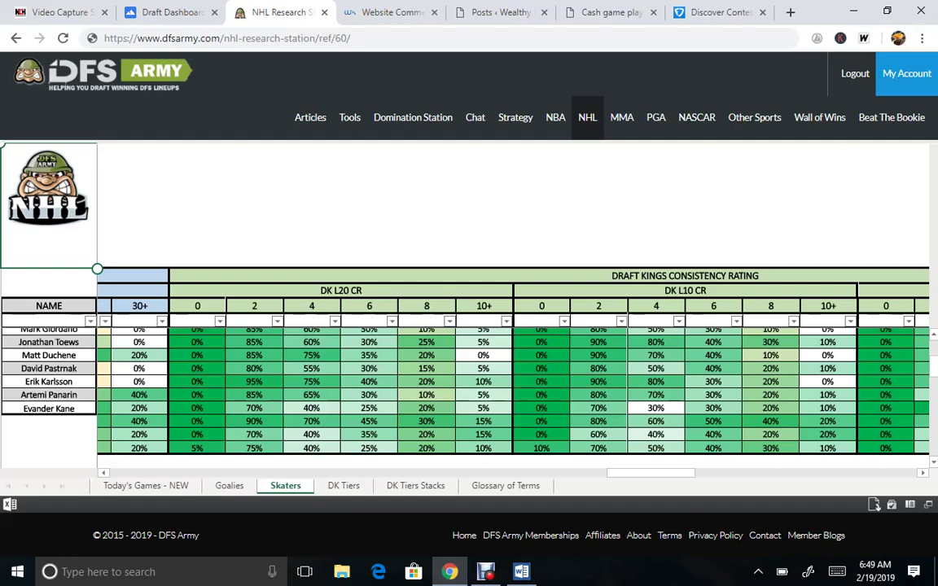
Step: Review the remaining skaters' FD L5 and DK L20 consistency ratings
scroll(469, 391, up, 3)
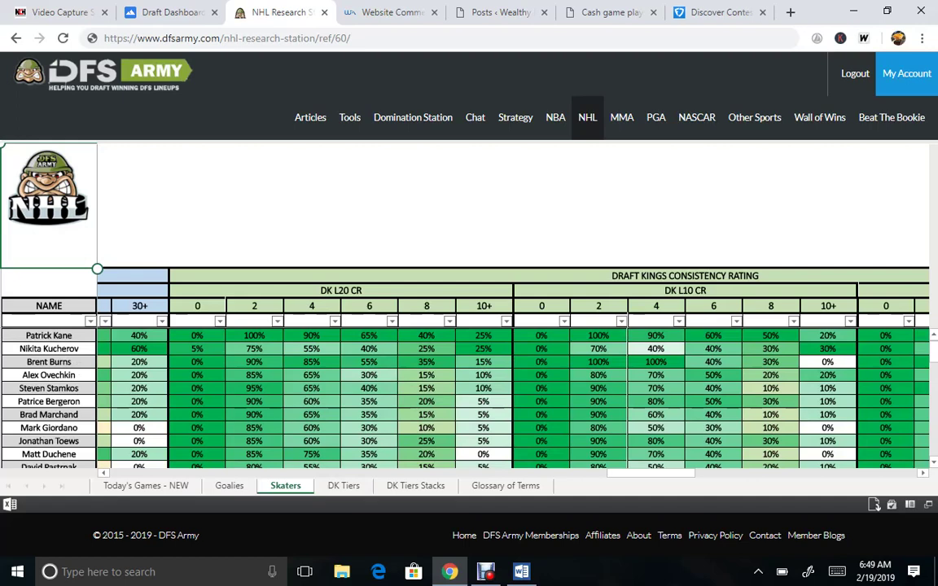
scroll(513, 391, left, 5)
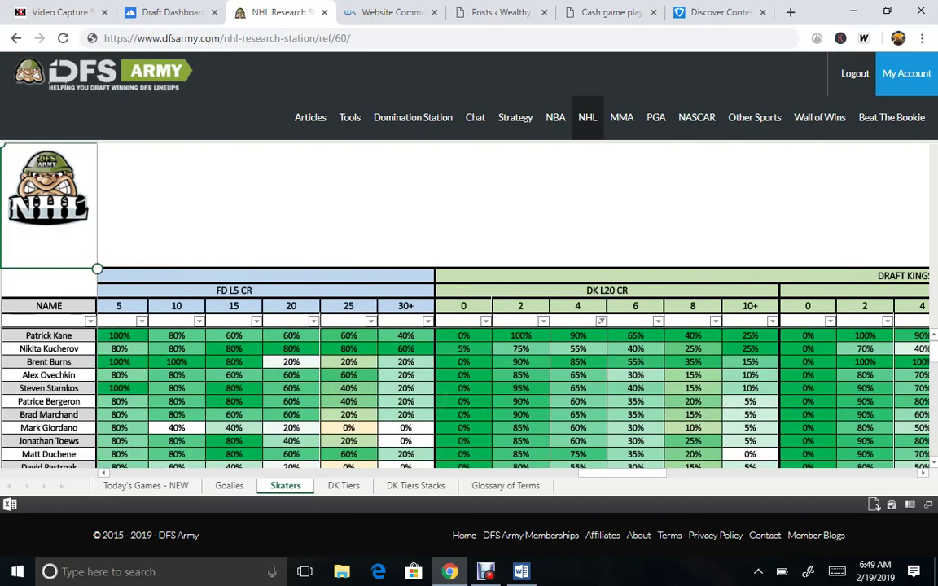
scroll(513, 391, down, 3)
scroll(513, 390, up, 2)
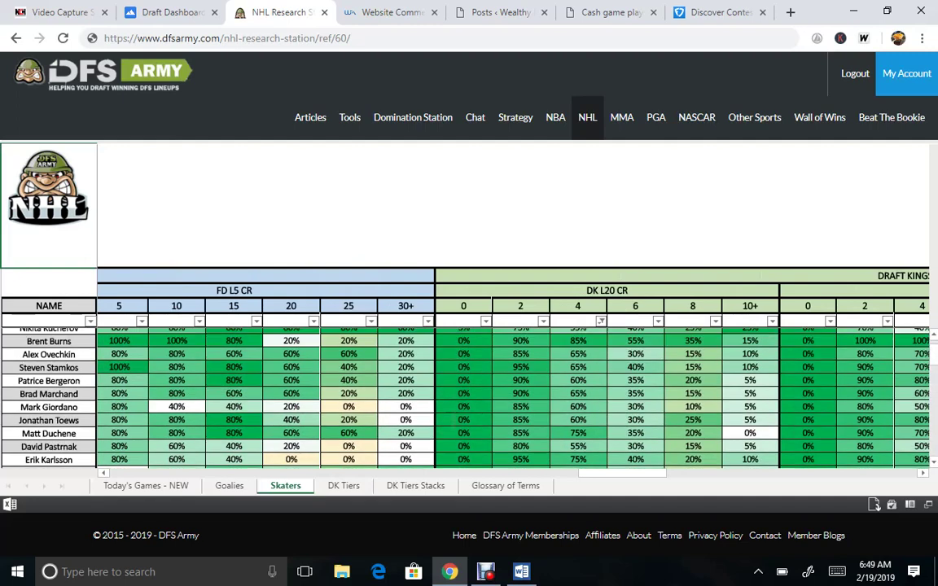
scroll(513, 397, up, 1)
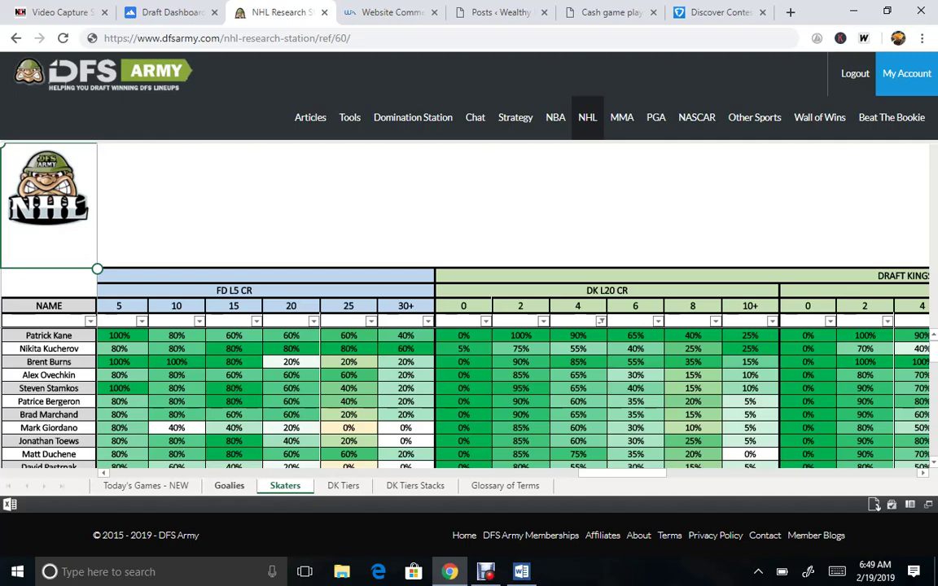
Step: On the Goalies sheet, filter the H/A column to entries equal to "vs" to keep only home goalies
click(229, 485)
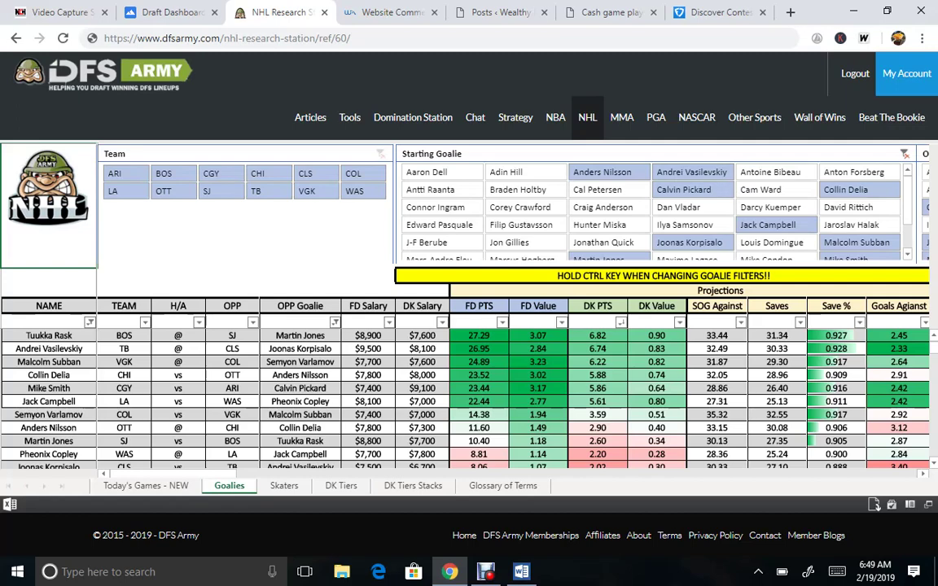
scroll(706, 427, right, 2)
scroll(706, 427, left, 1)
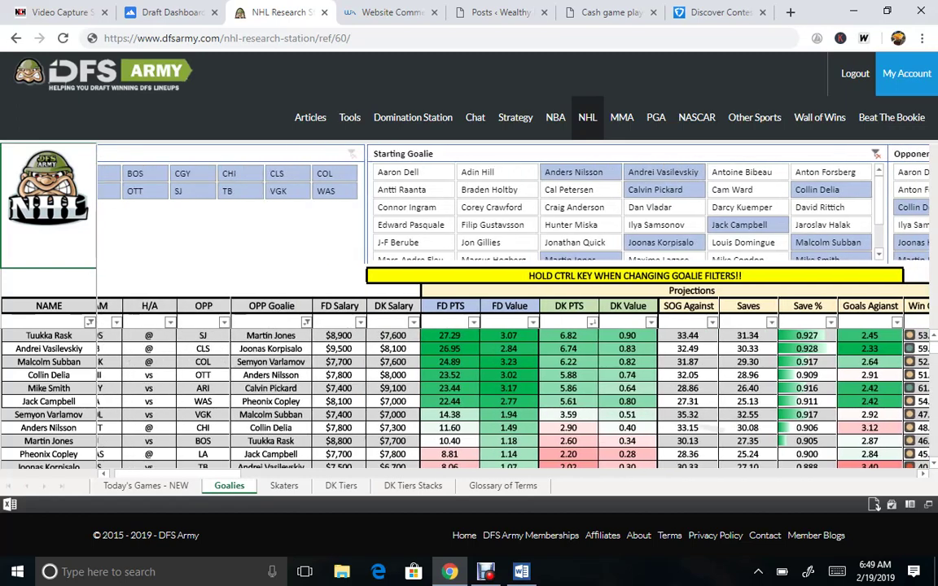
scroll(464, 341, left, 2)
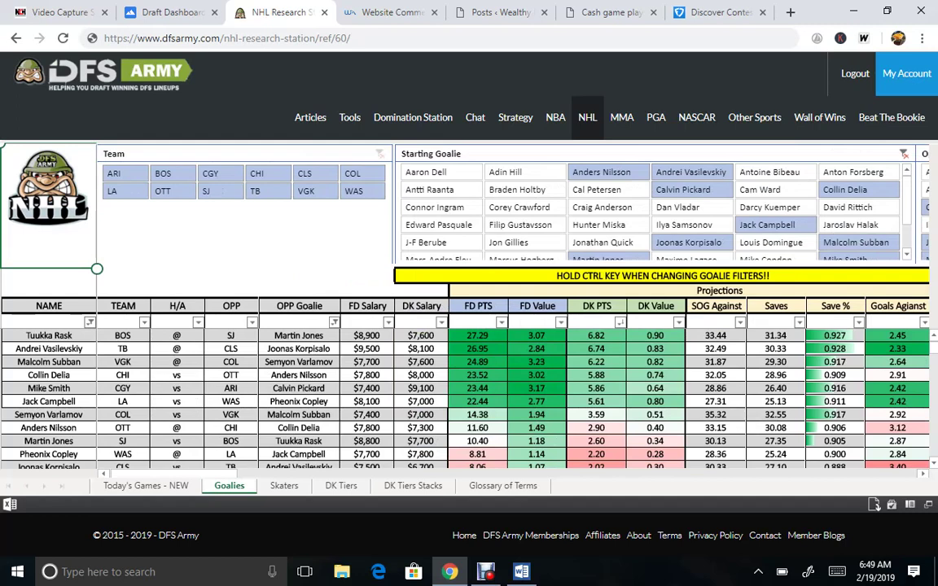
click(197, 322)
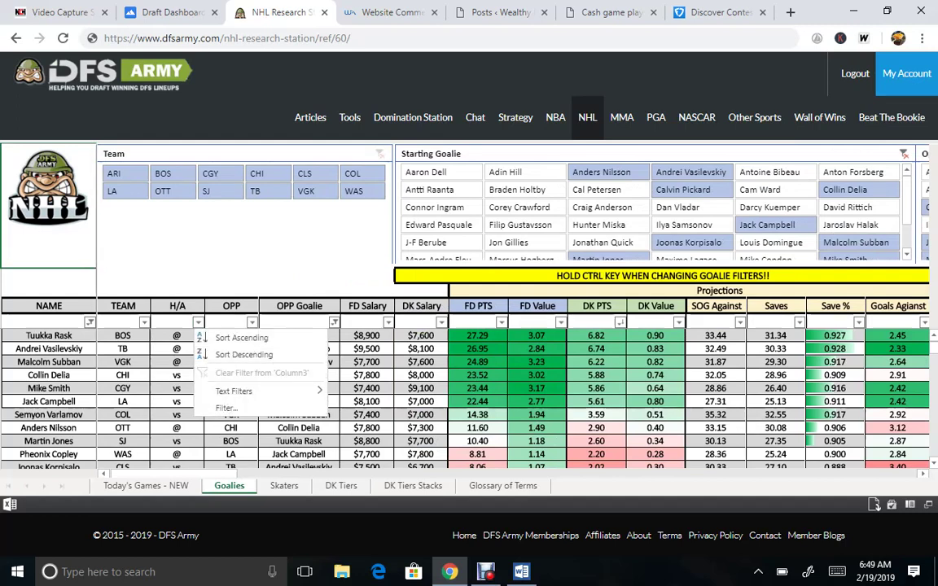
mouse_move(259, 390)
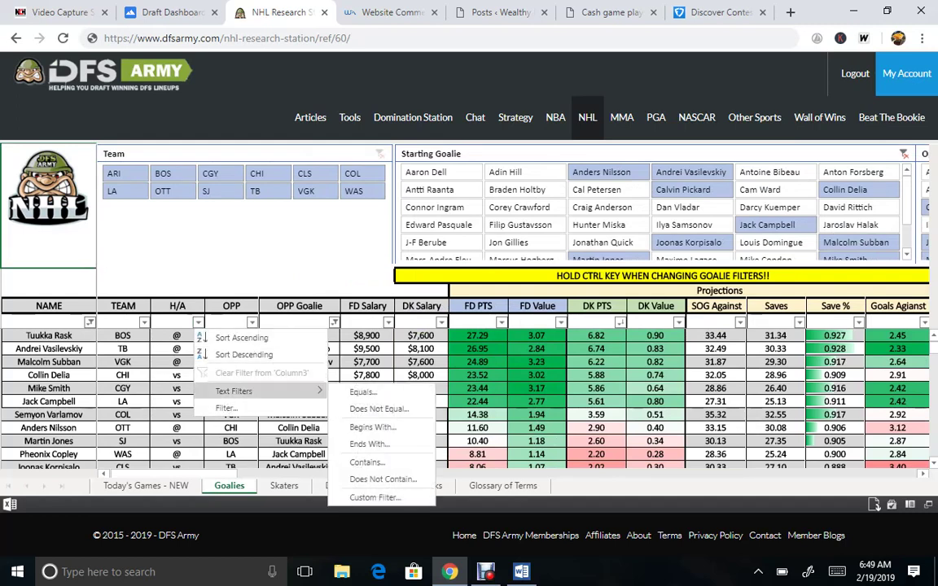
click(363, 392)
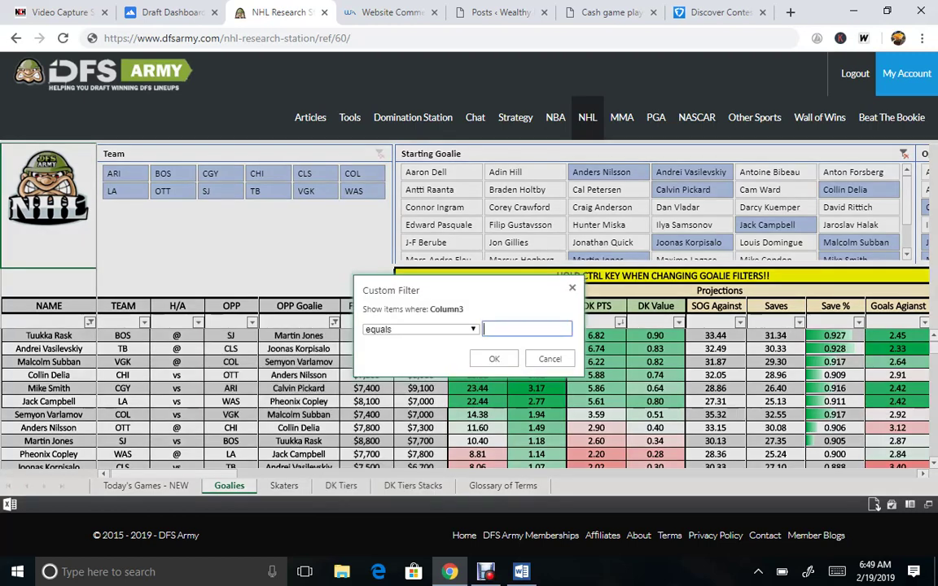
text(vs)
click(494, 358)
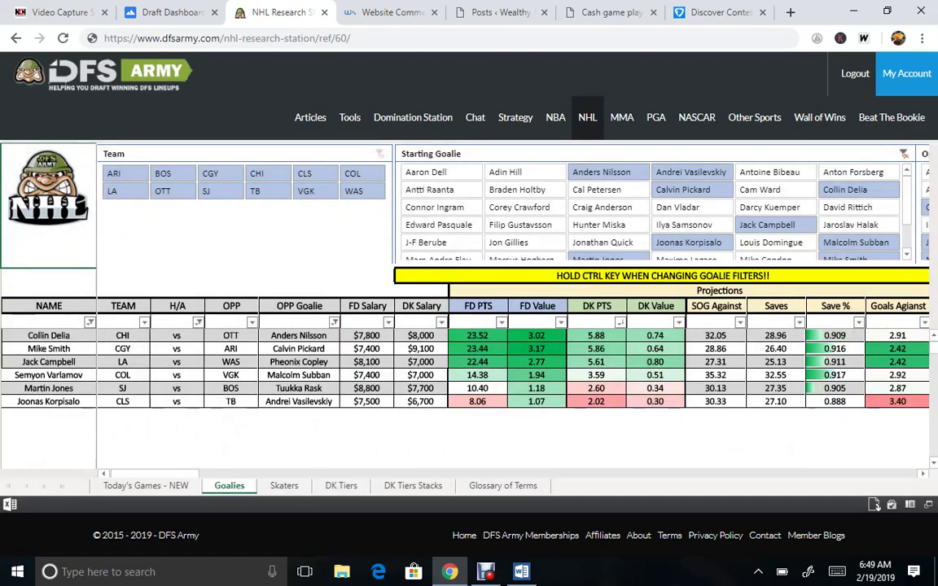
Step: Try an above-average number filter on the goalies' projected Win Chance column
scroll(513, 325, right, 7)
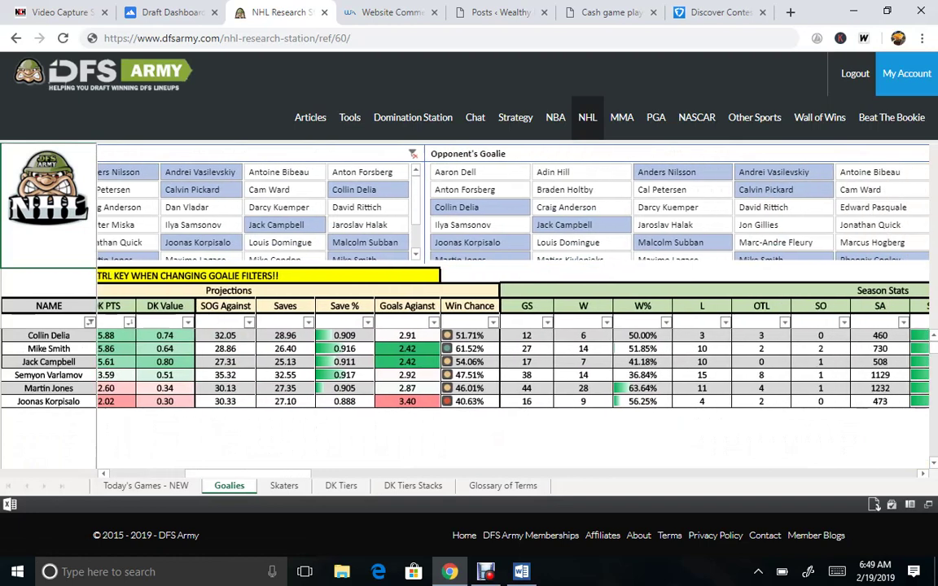
scroll(513, 366, right, 1)
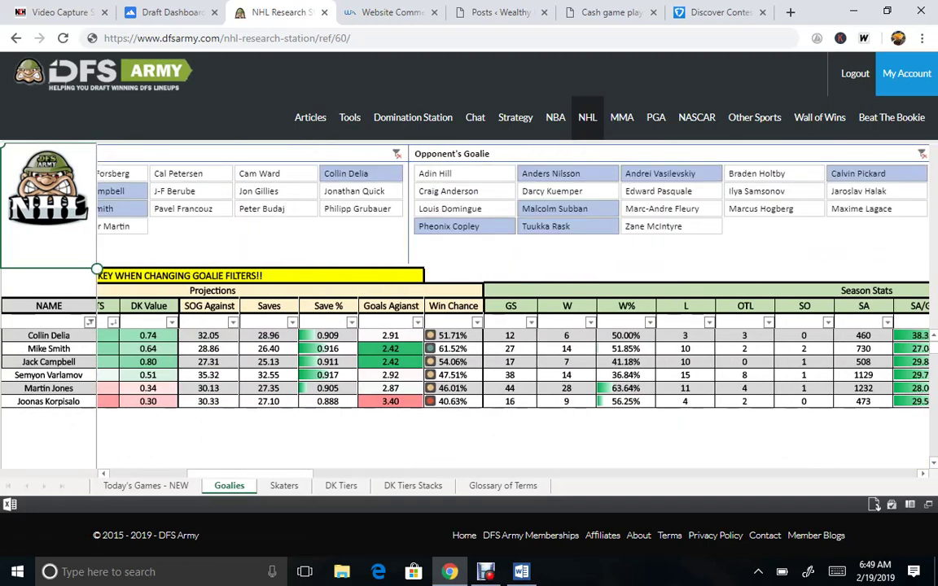
click(476, 322)
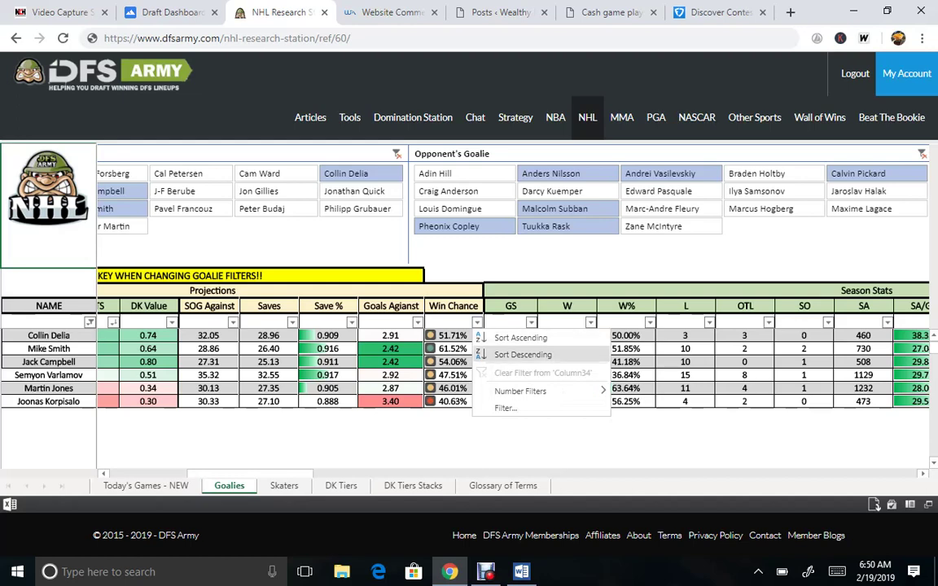
mouse_move(521, 391)
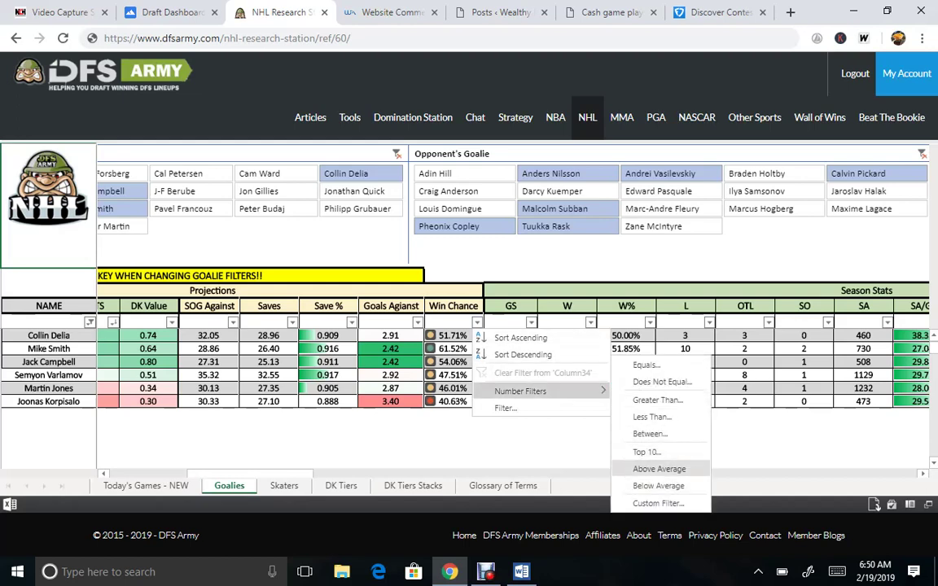
click(658, 469)
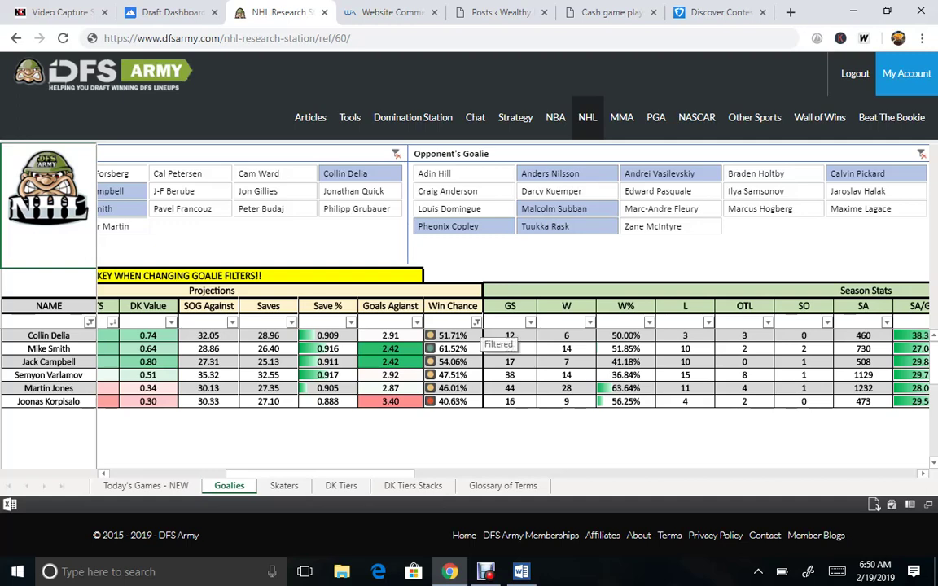
Step: Filter the goalies' Win Chance column to values greater than 44%
click(476, 322)
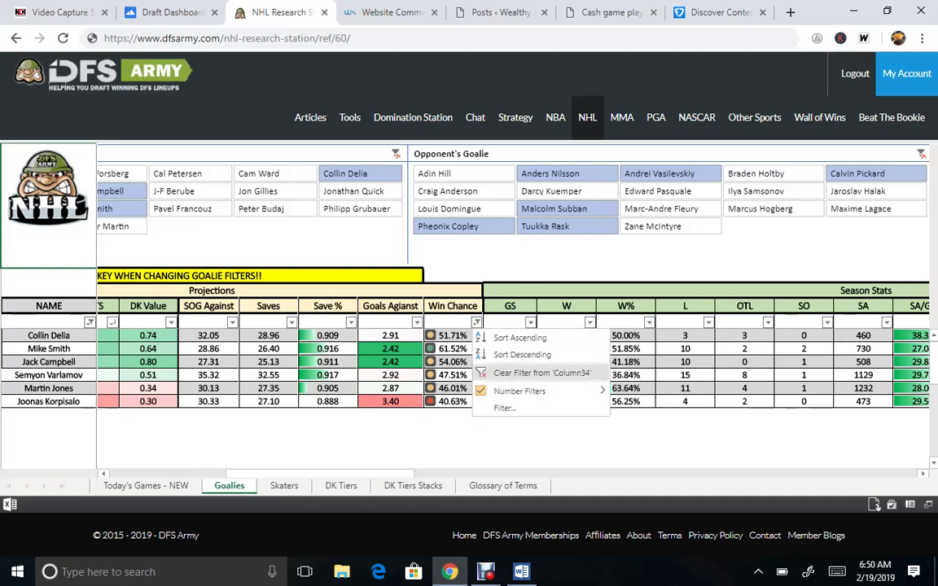
mouse_move(537, 391)
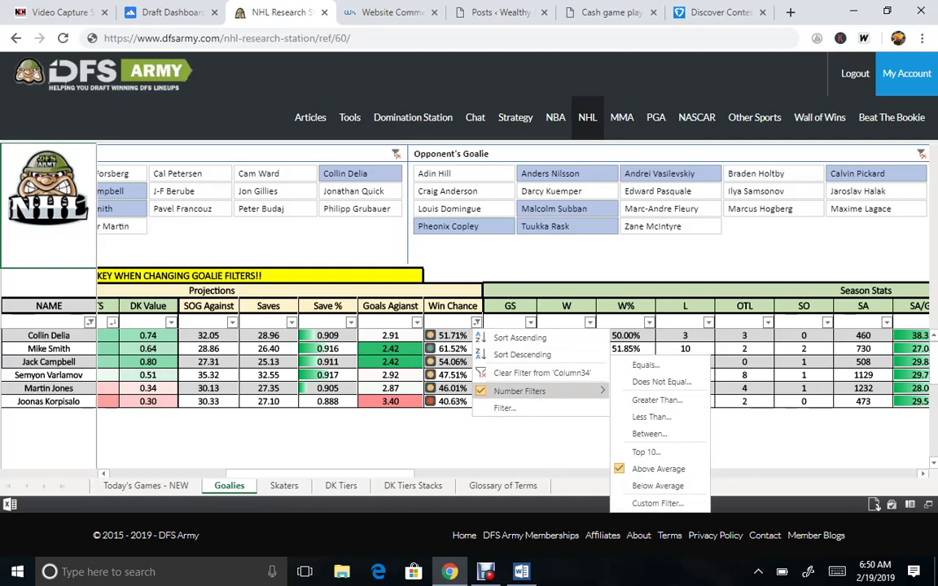
click(656, 399)
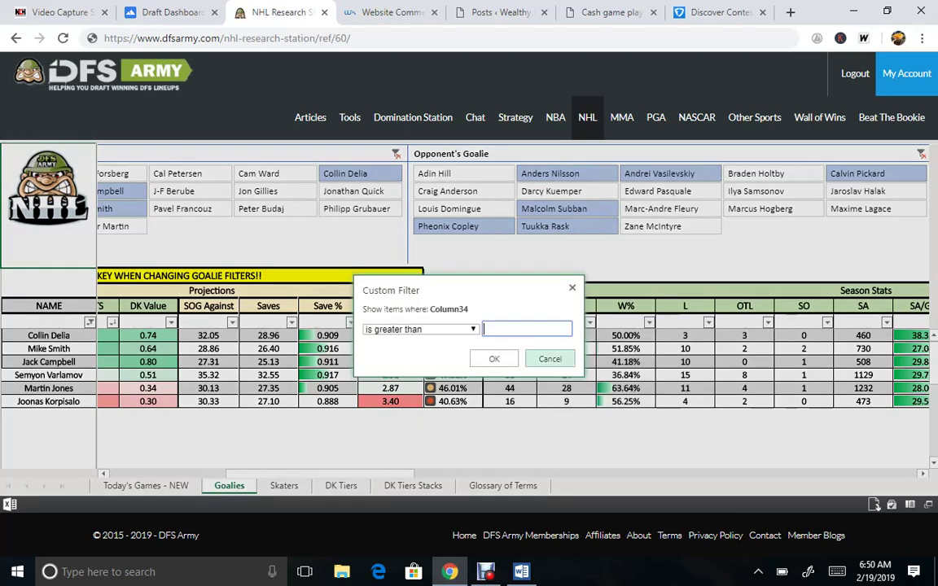
text(44%)
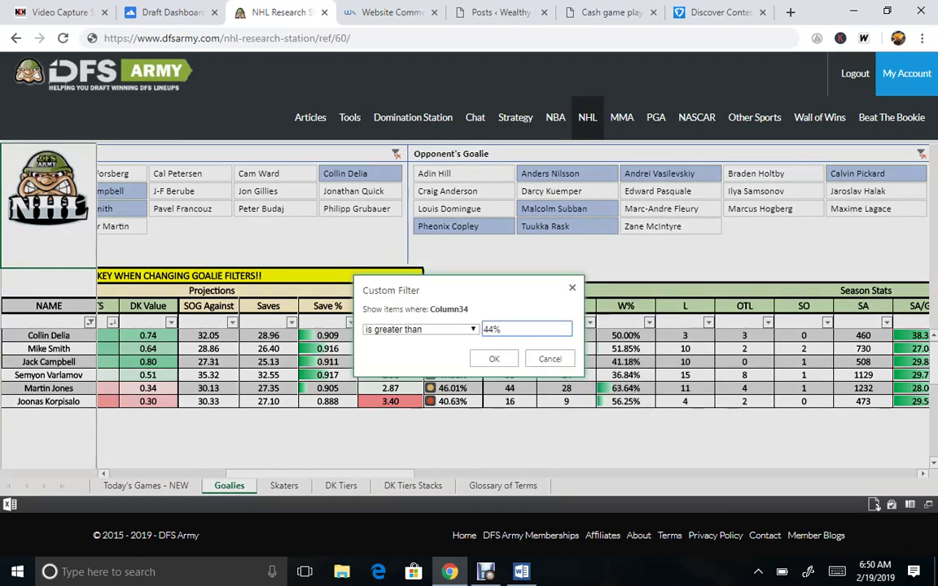
key(Return)
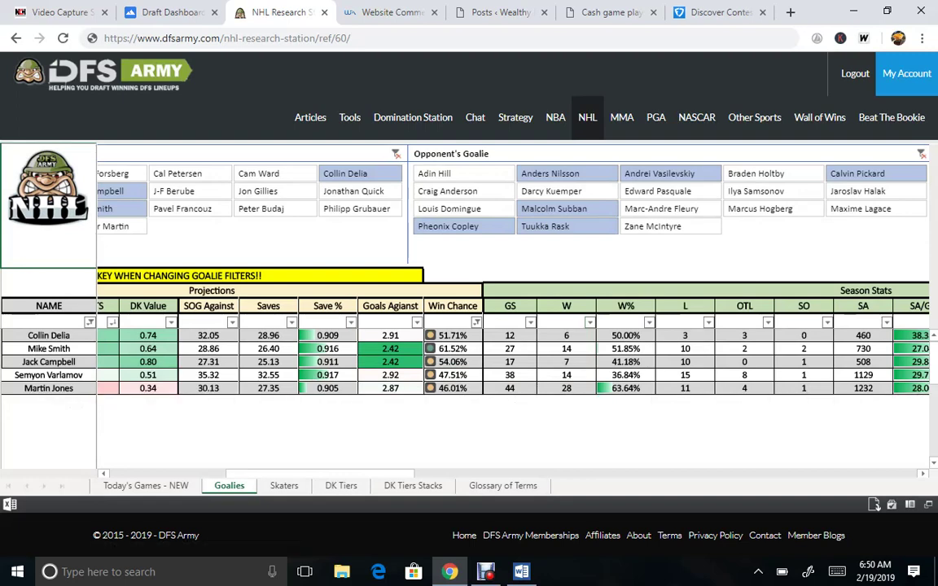
Step: Check the goalies' Season Stats and filter the projected SOG Against column to values greater than 29.8
scroll(513, 325, right, 4)
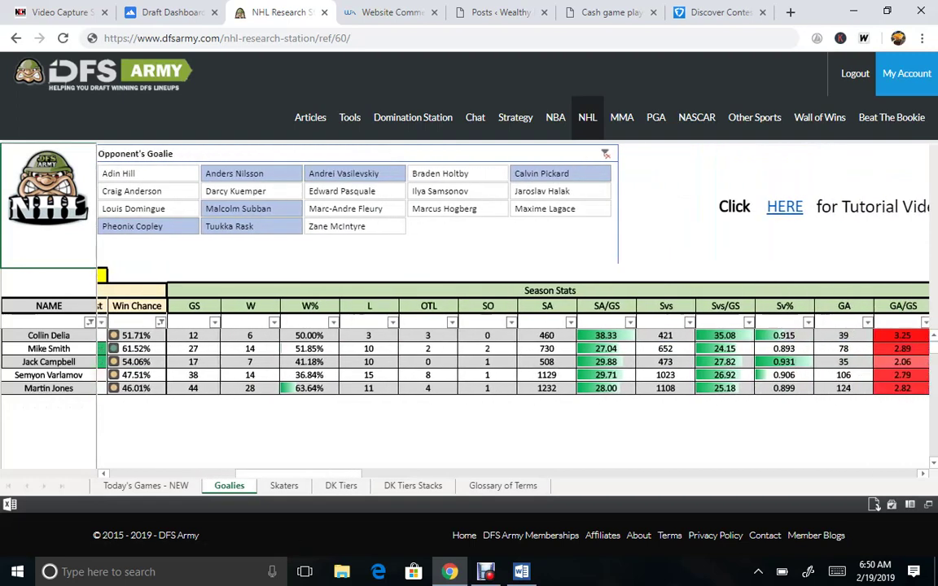
scroll(512, 325, right, 1)
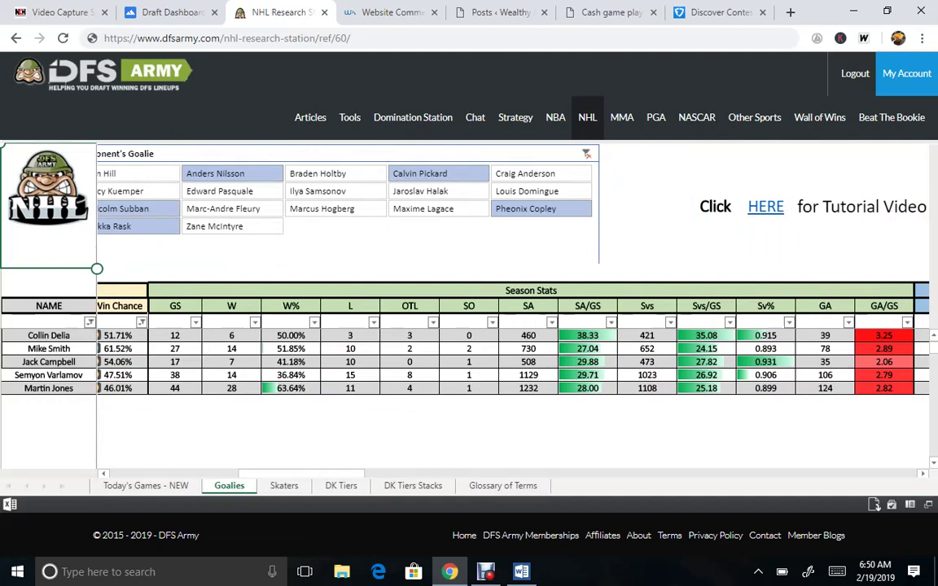
scroll(512, 325, left, 6)
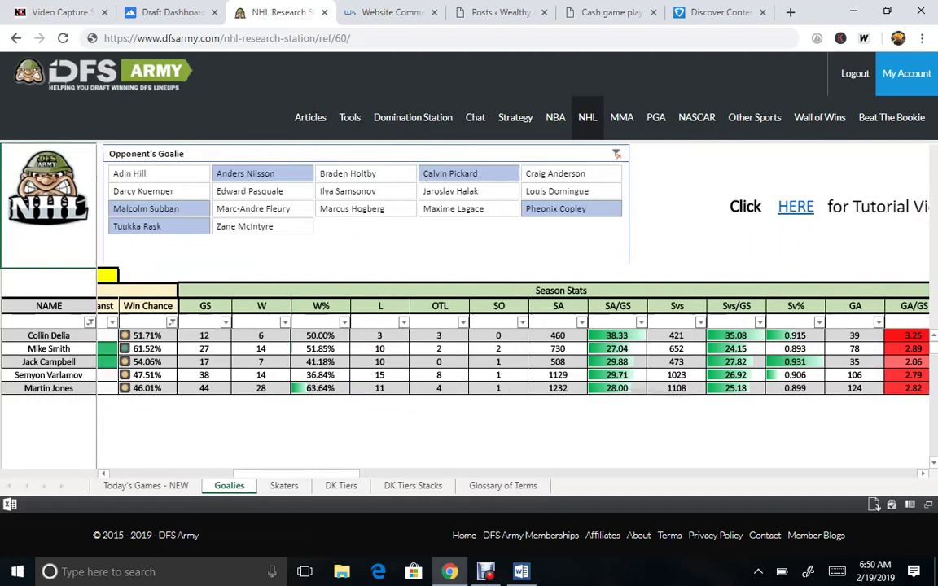
scroll(513, 325, left, 4)
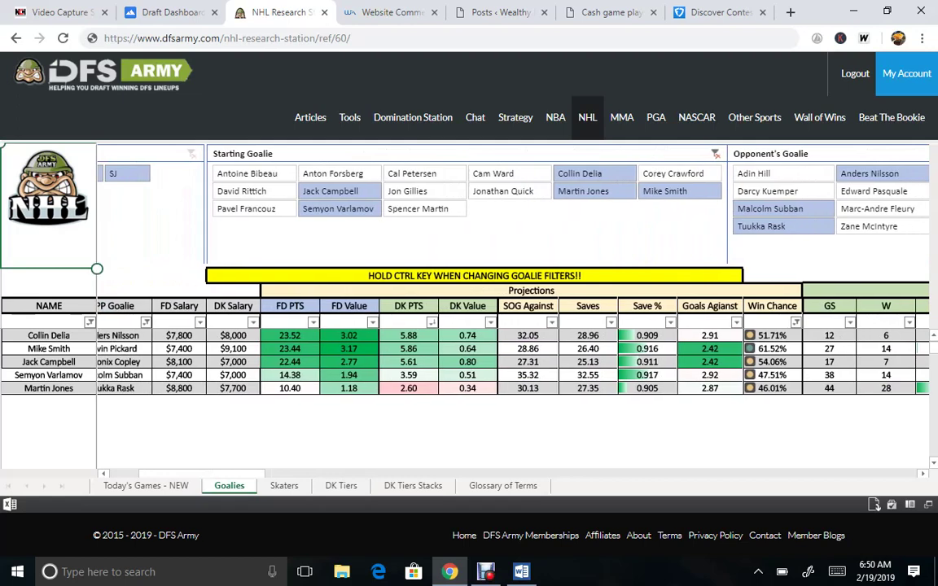
click(552, 322)
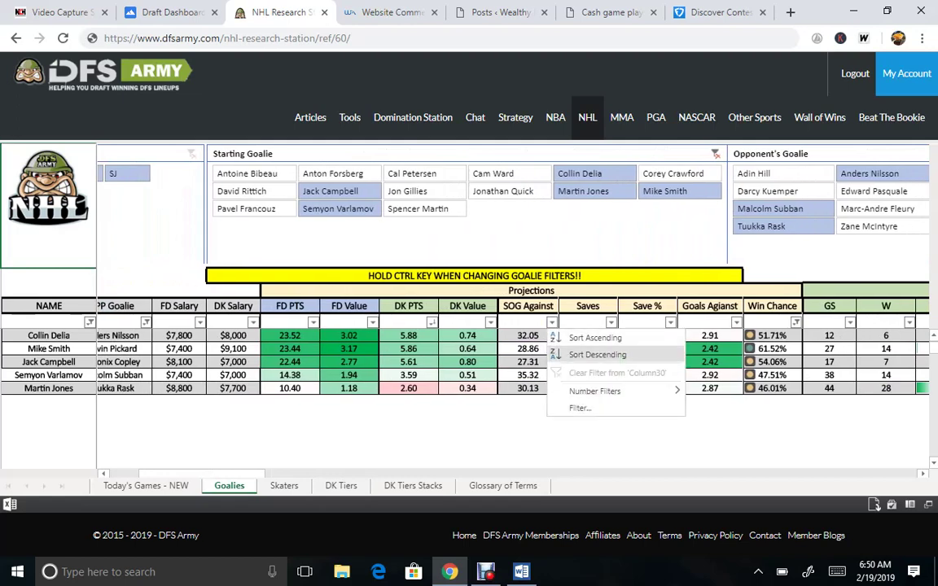
mouse_move(594, 390)
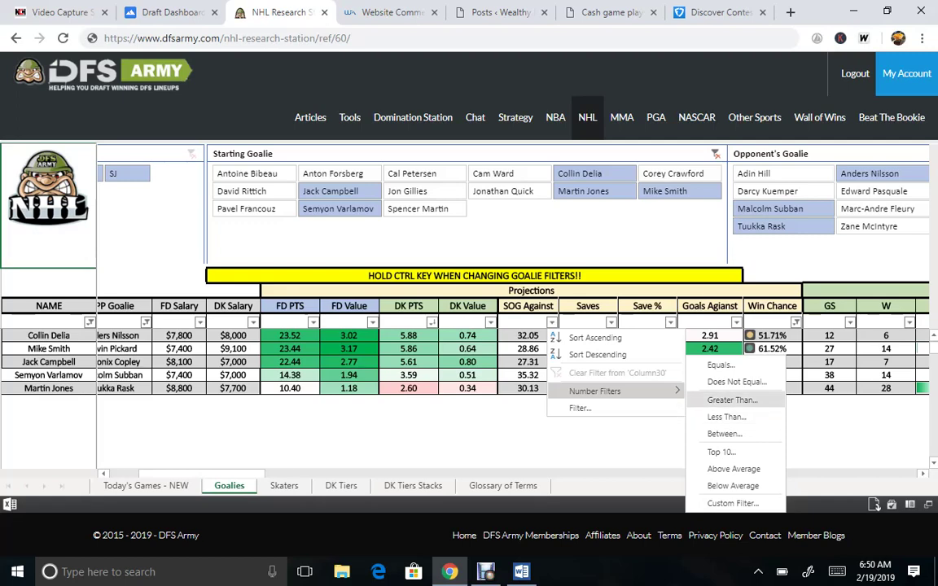
click(731, 400)
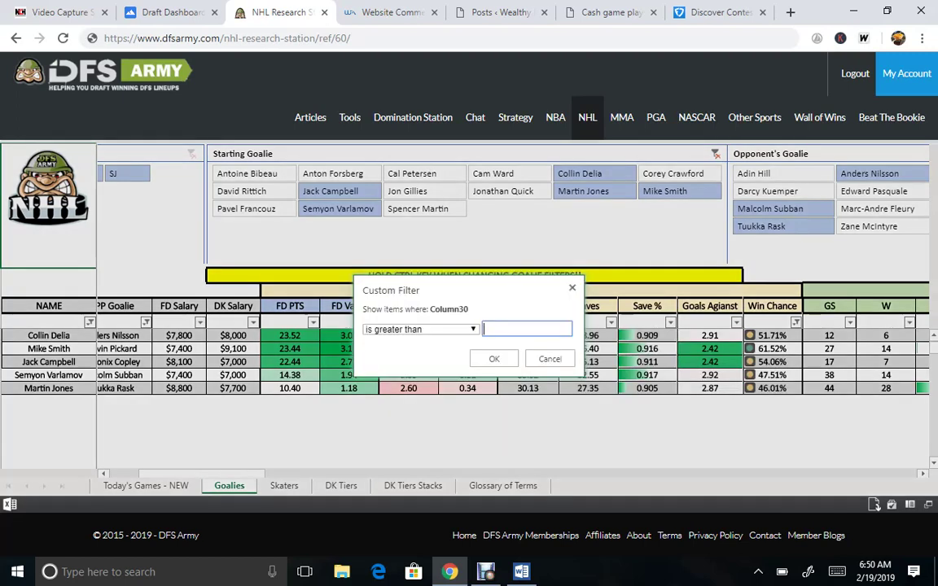
text(29.8)
key(Return)
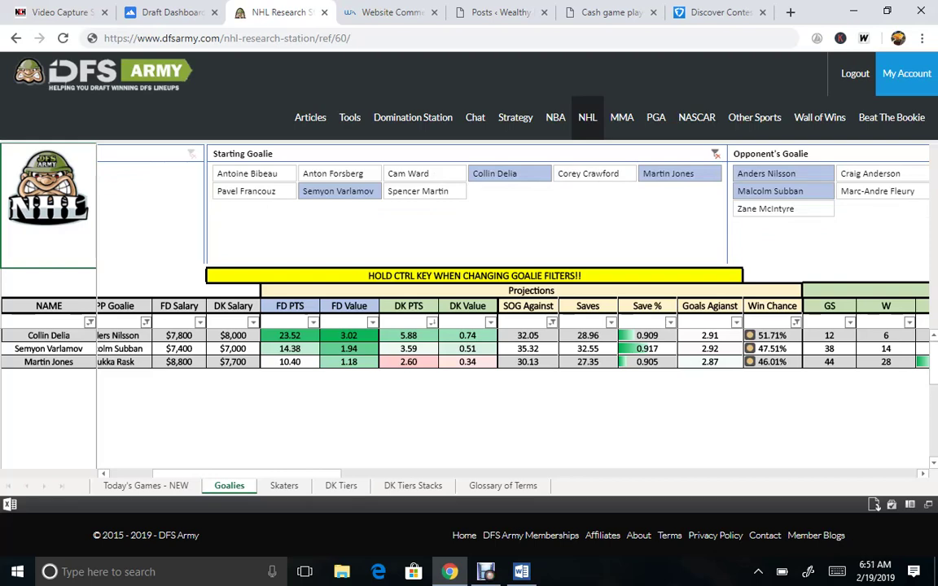
Step: Review the filtered goalies' matchups, salaries, projections, win chances and season stats
scroll(513, 326, left, 2)
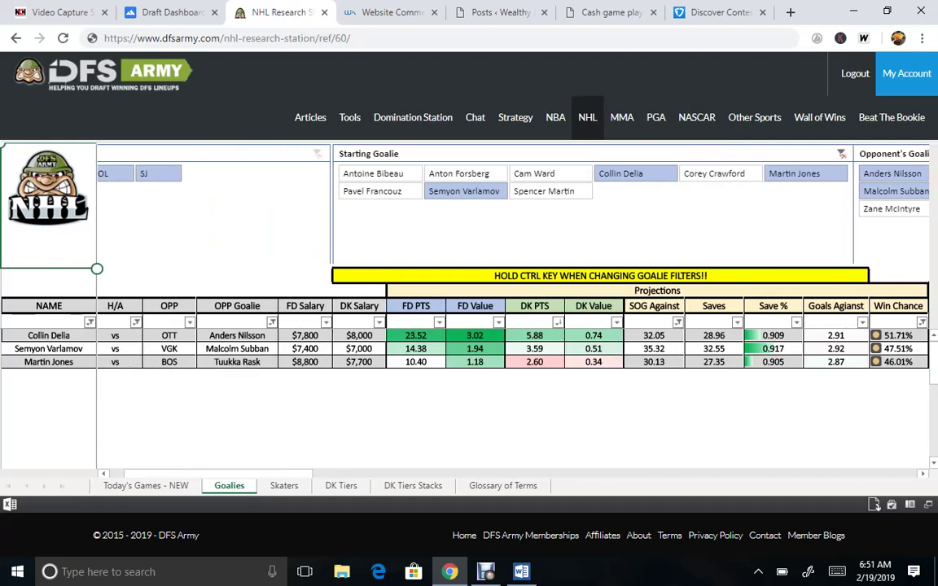
scroll(468, 342, right, 1)
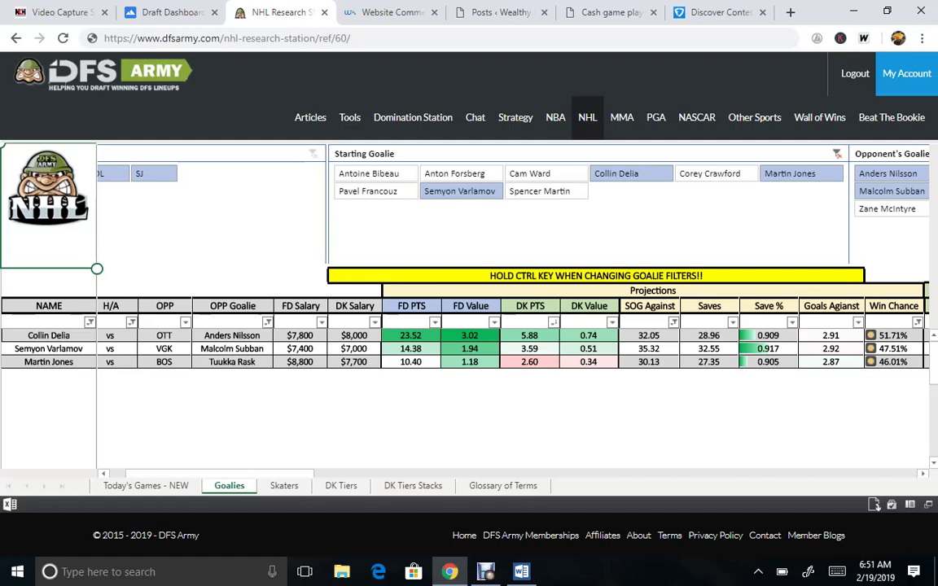
scroll(504, 325, right, 5)
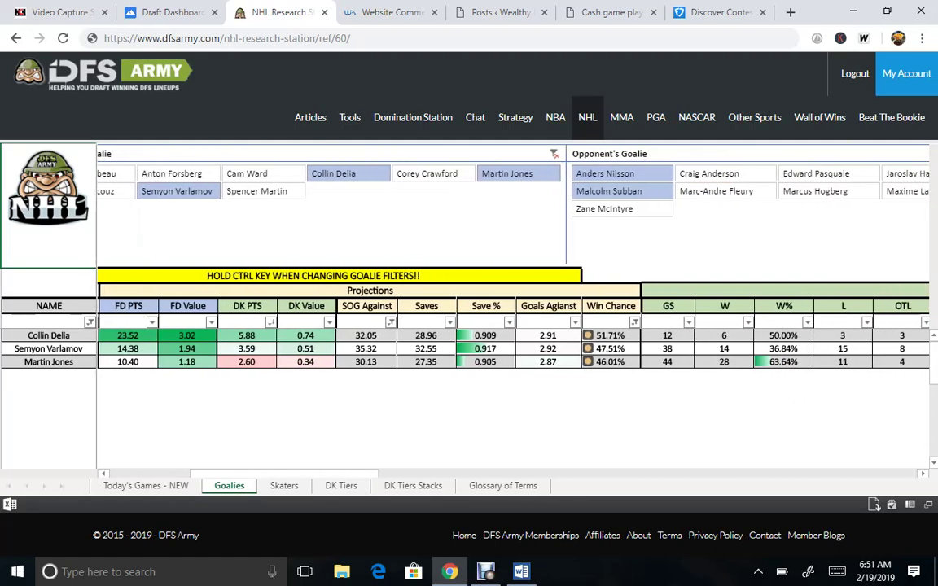
scroll(504, 326, right, 1)
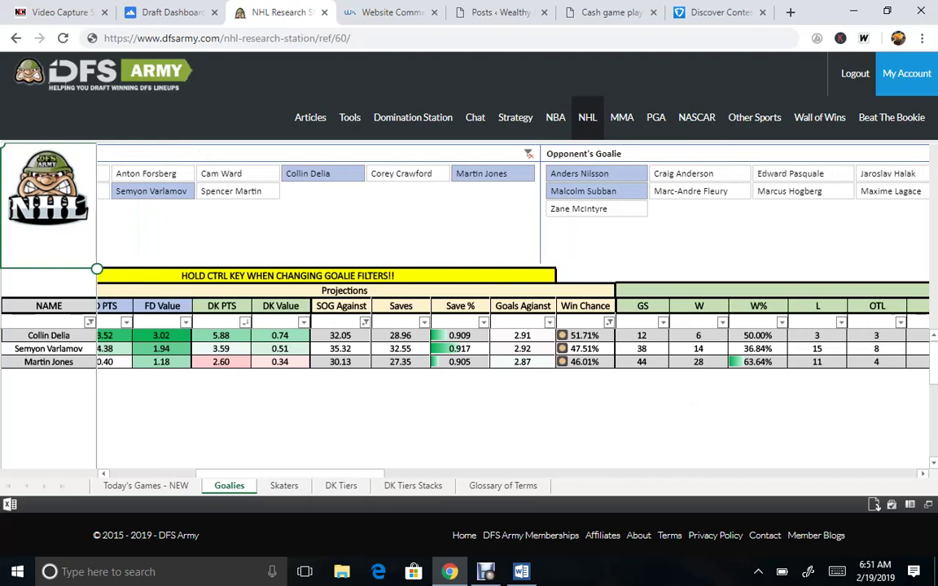
scroll(590, 404, right, 4)
scroll(576, 423, left, 5)
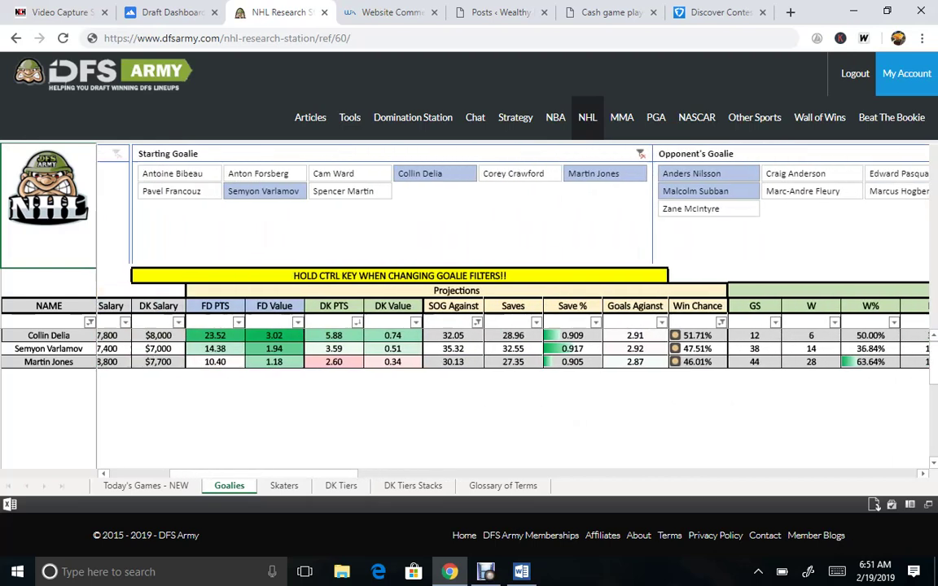
scroll(513, 260, left, 5)
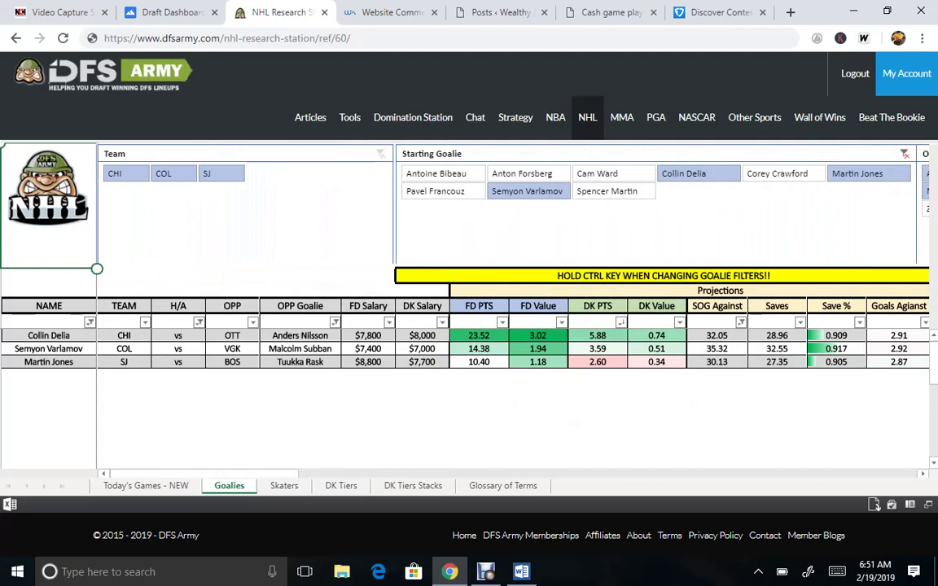